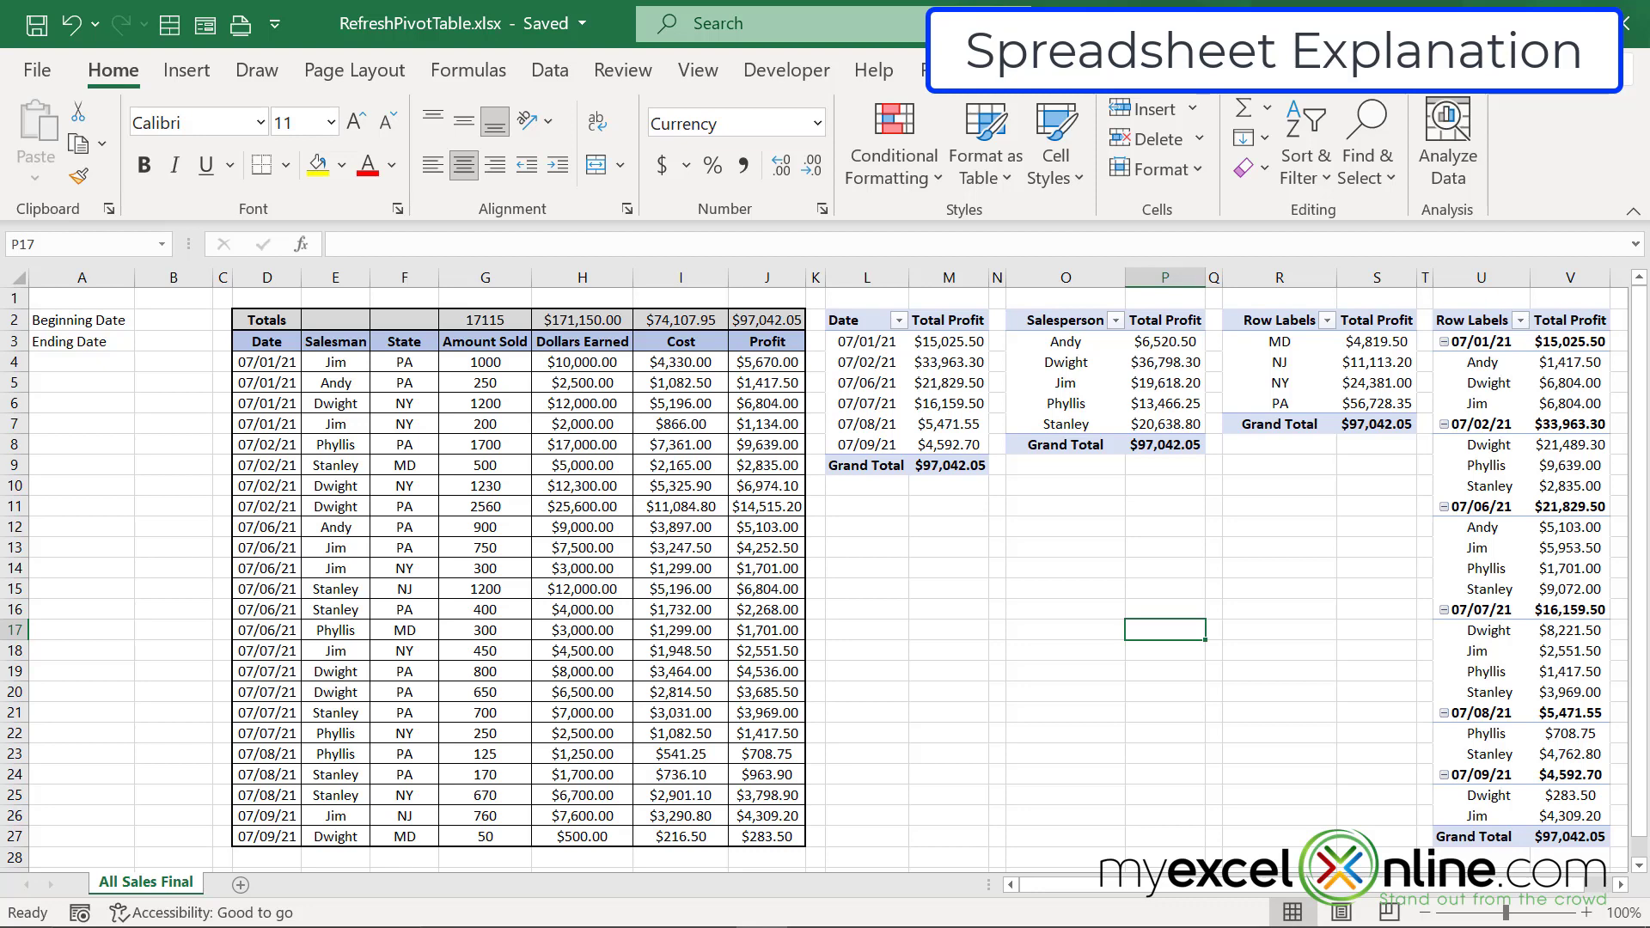
# Step: Rename the profit-by-date pivot table from PivotTable8 to ByDate
pyautogui.click(866, 320)
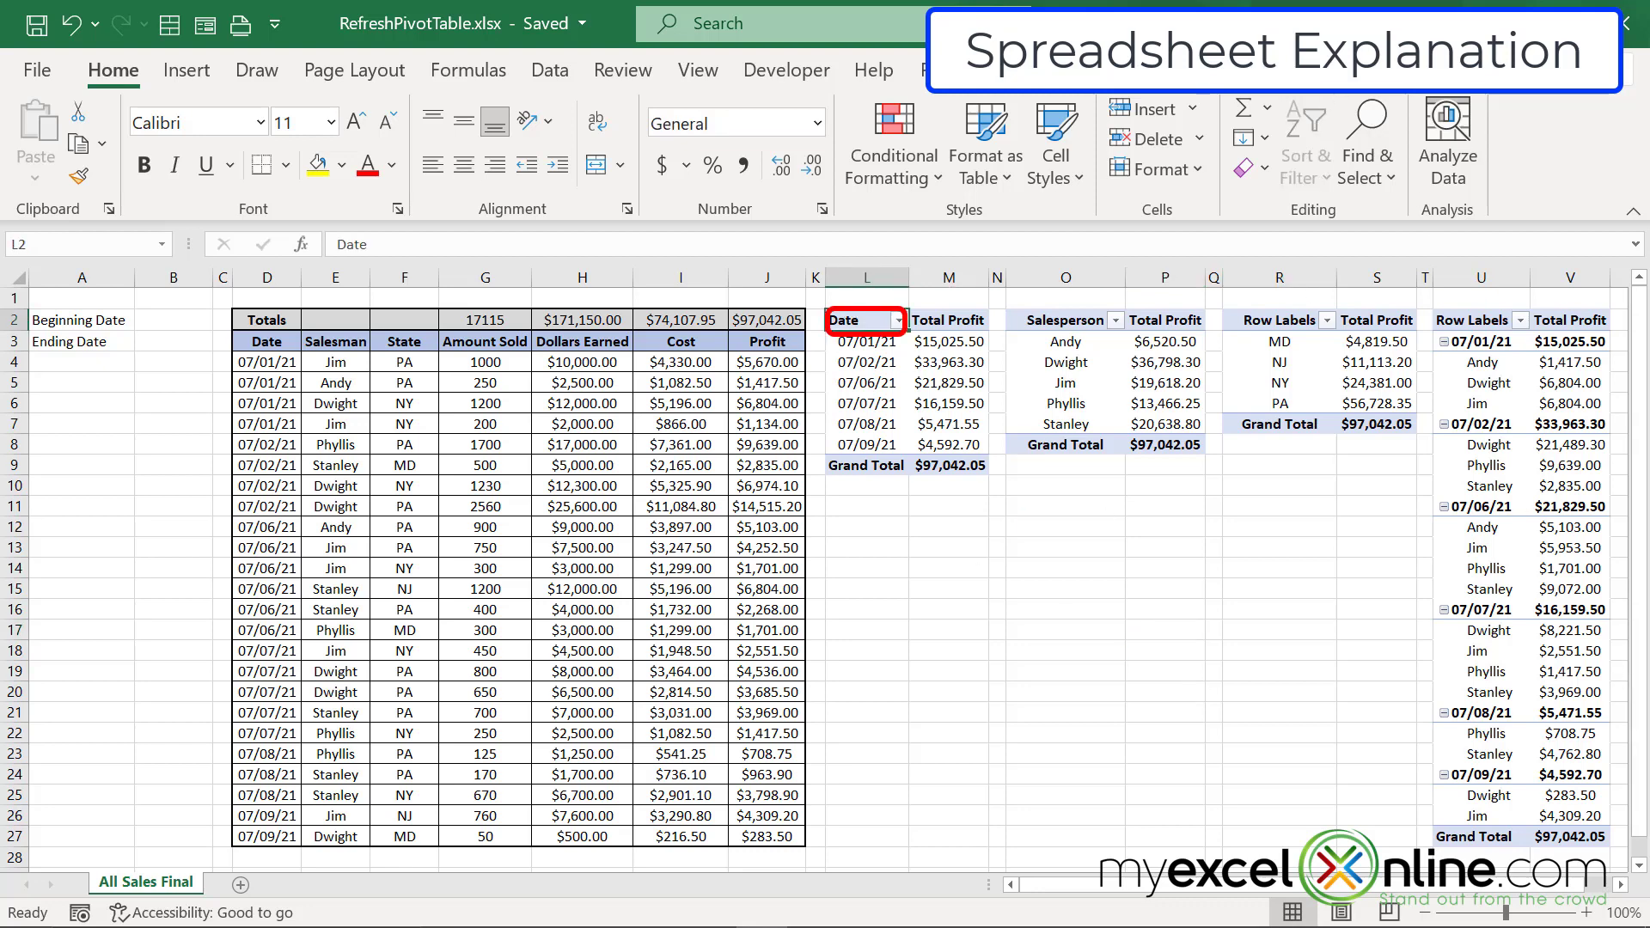
pyautogui.click(1083, 70)
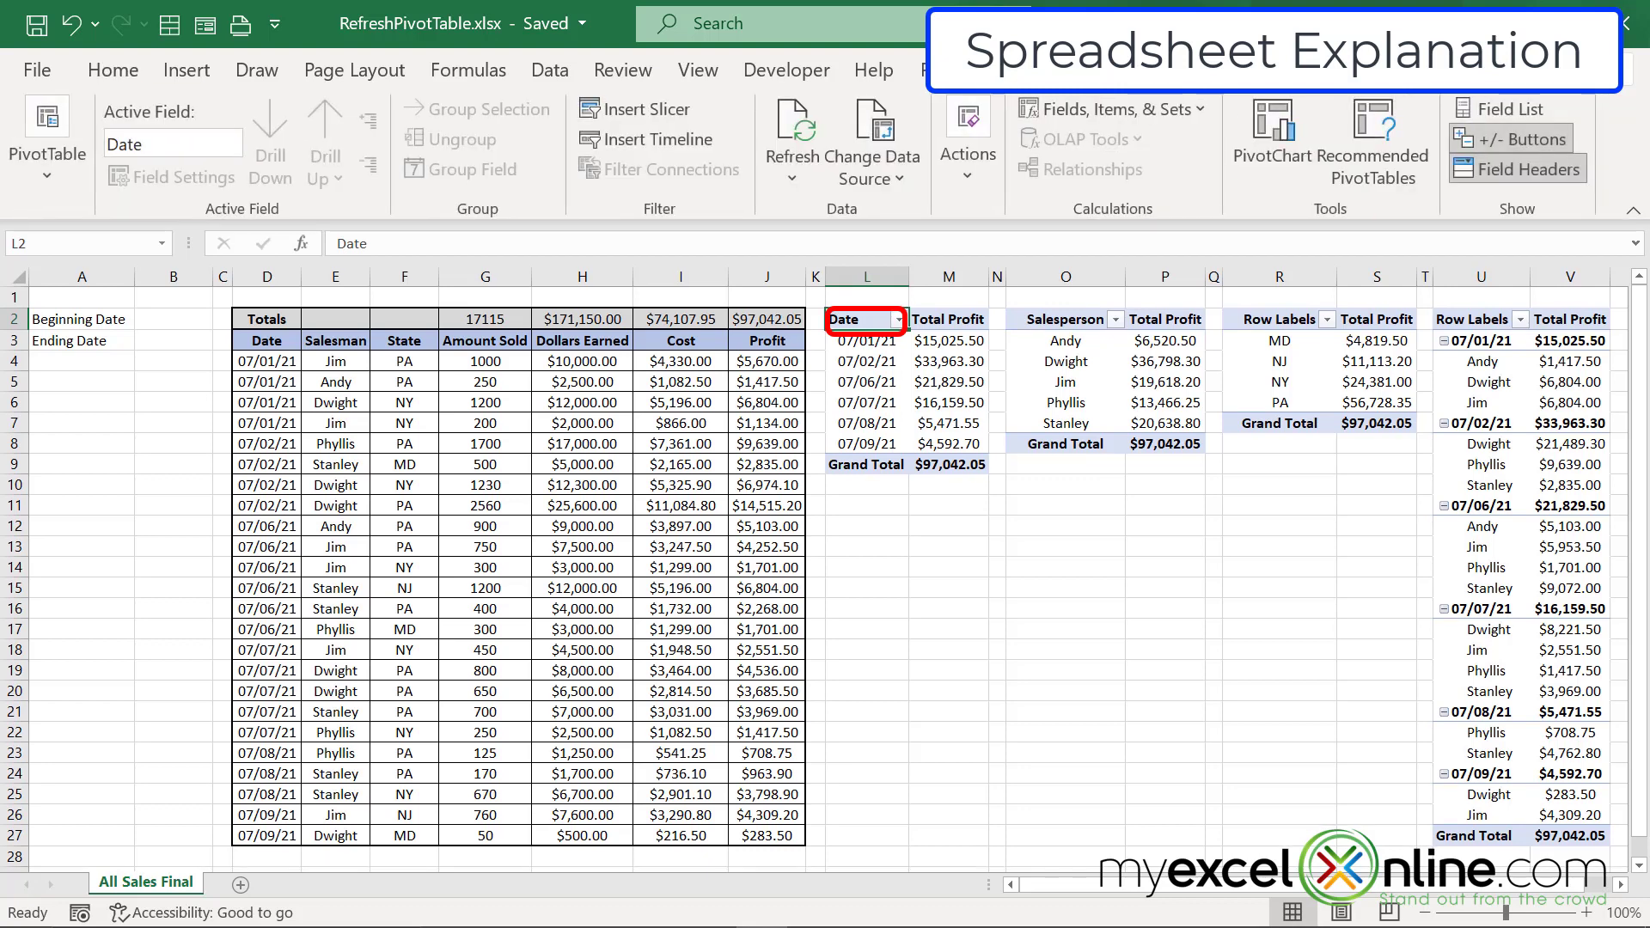
pyautogui.click(50, 179)
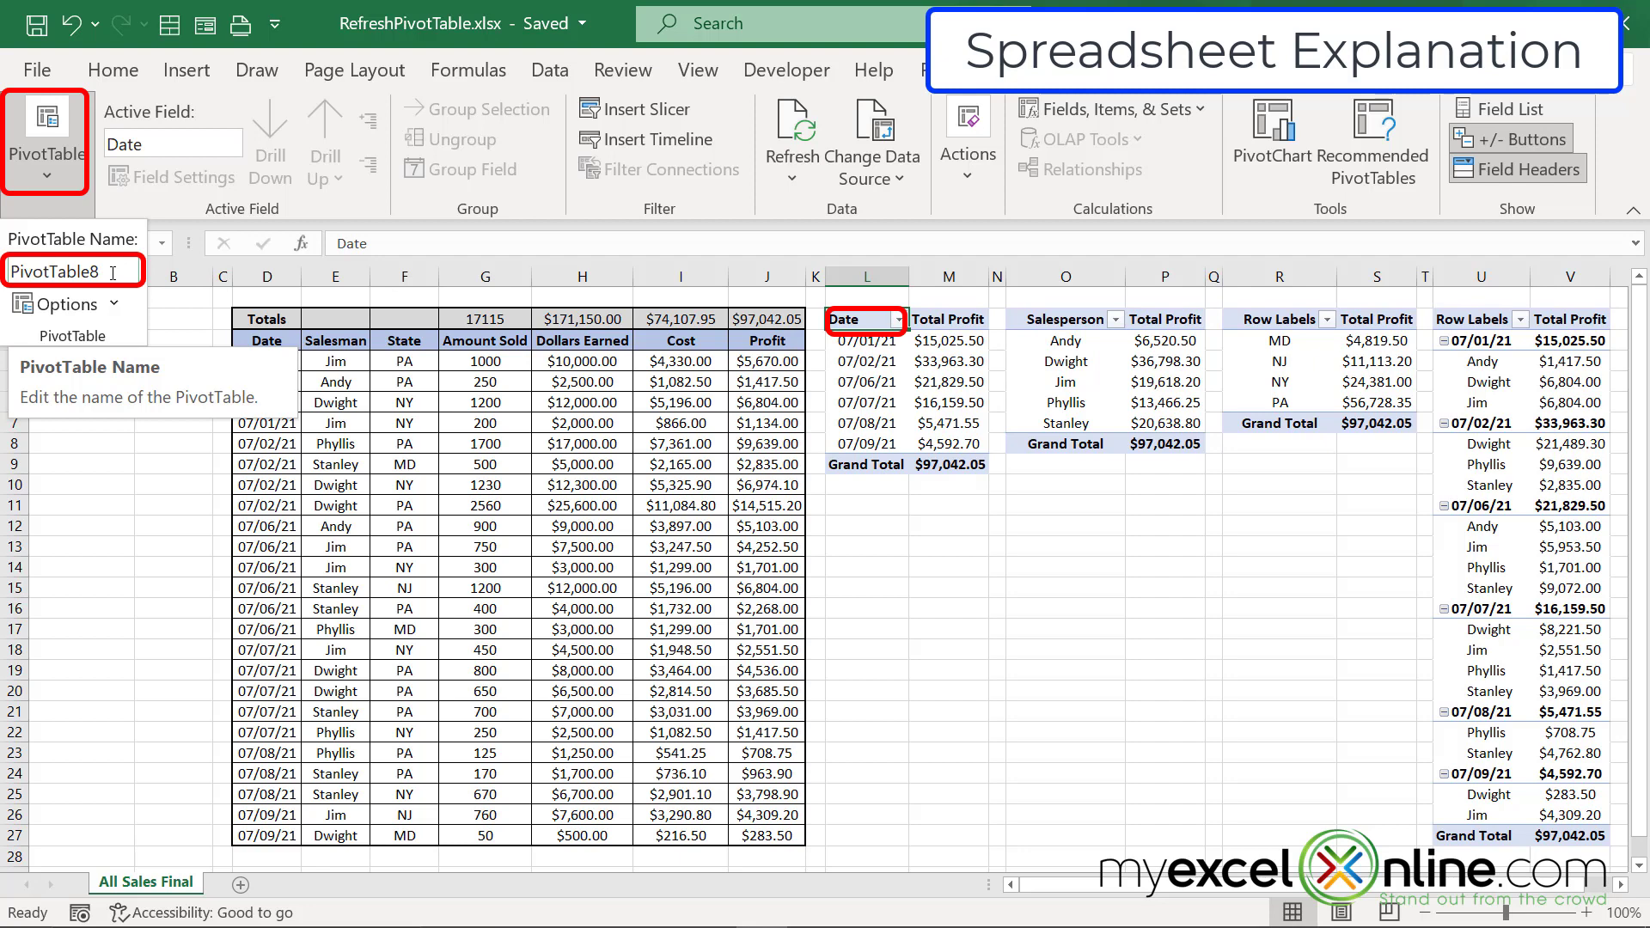
pyautogui.click(112, 273)
pyautogui.moveTo(107, 273); pyautogui.dragTo(7, 272)
pyautogui.write('ByDate')
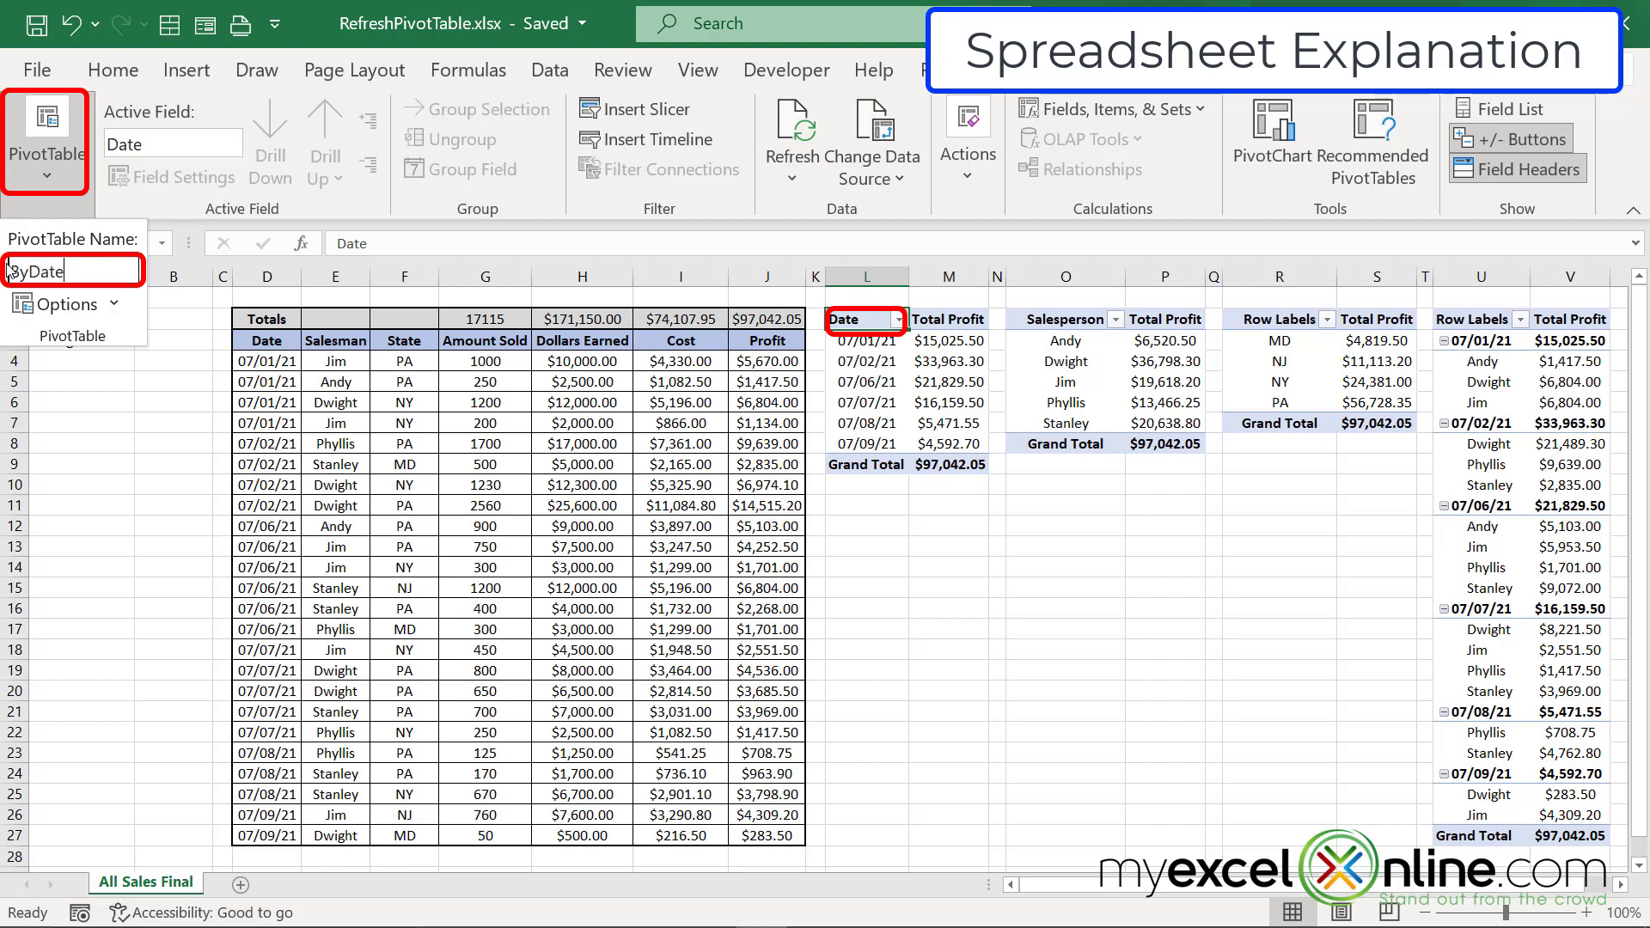
pyautogui.press('Return')
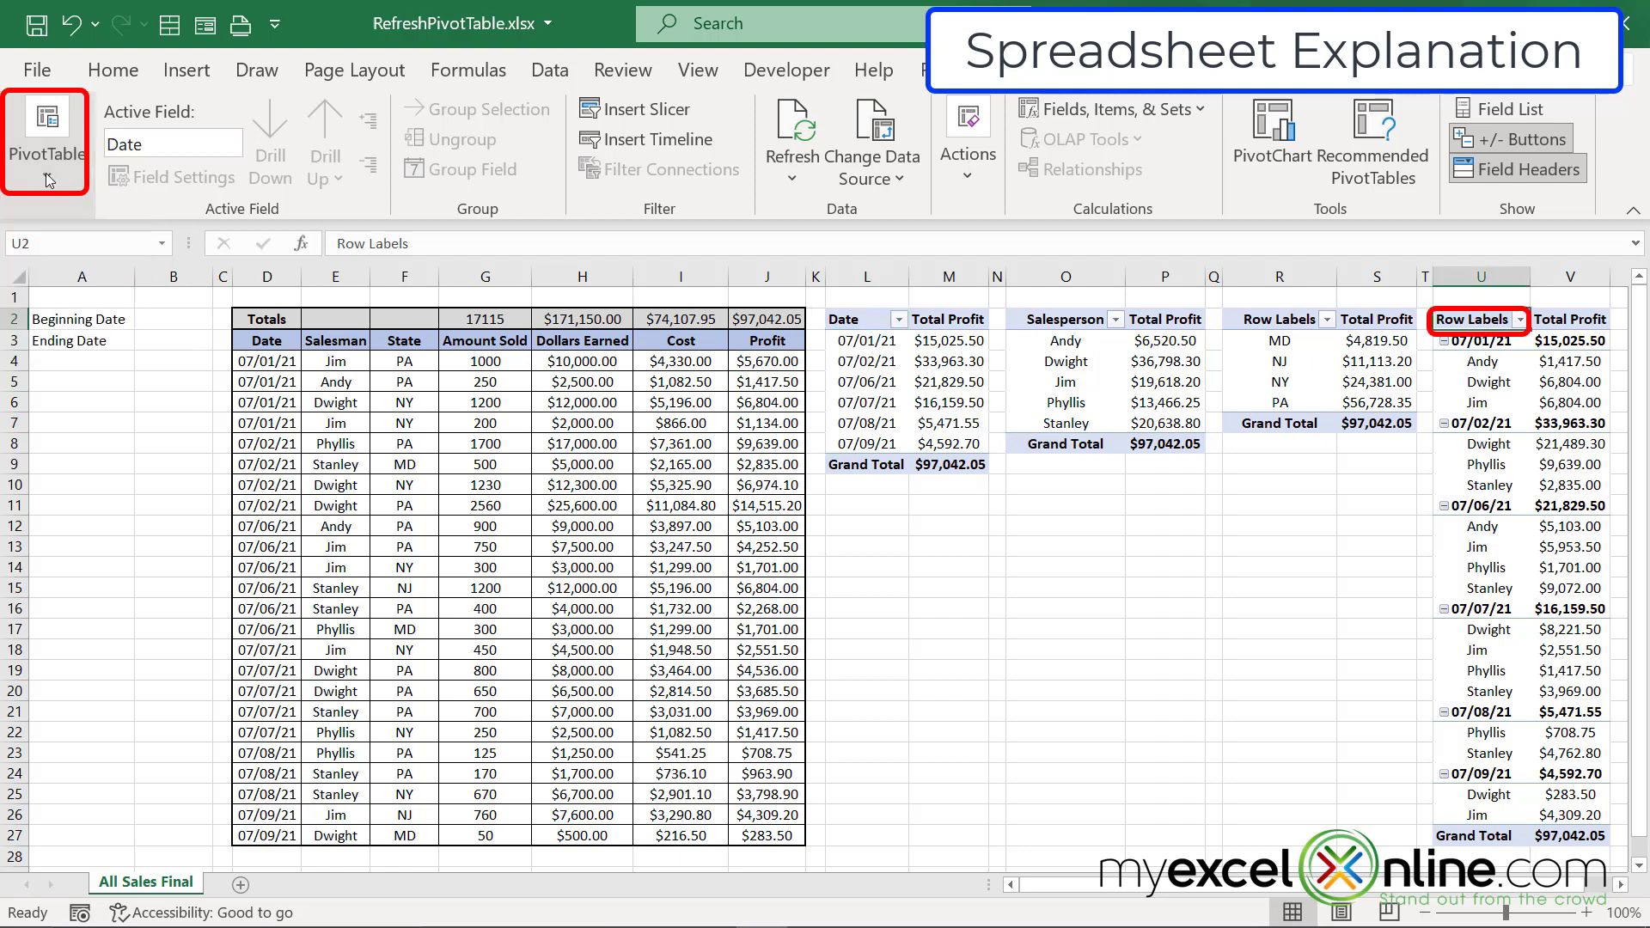
# Step: Rename the date-by-salesperson pivot table to ByDateSalesperson
pyautogui.click(44, 172)
pyautogui.click(103, 271)
pyautogui.write('ByDateS')
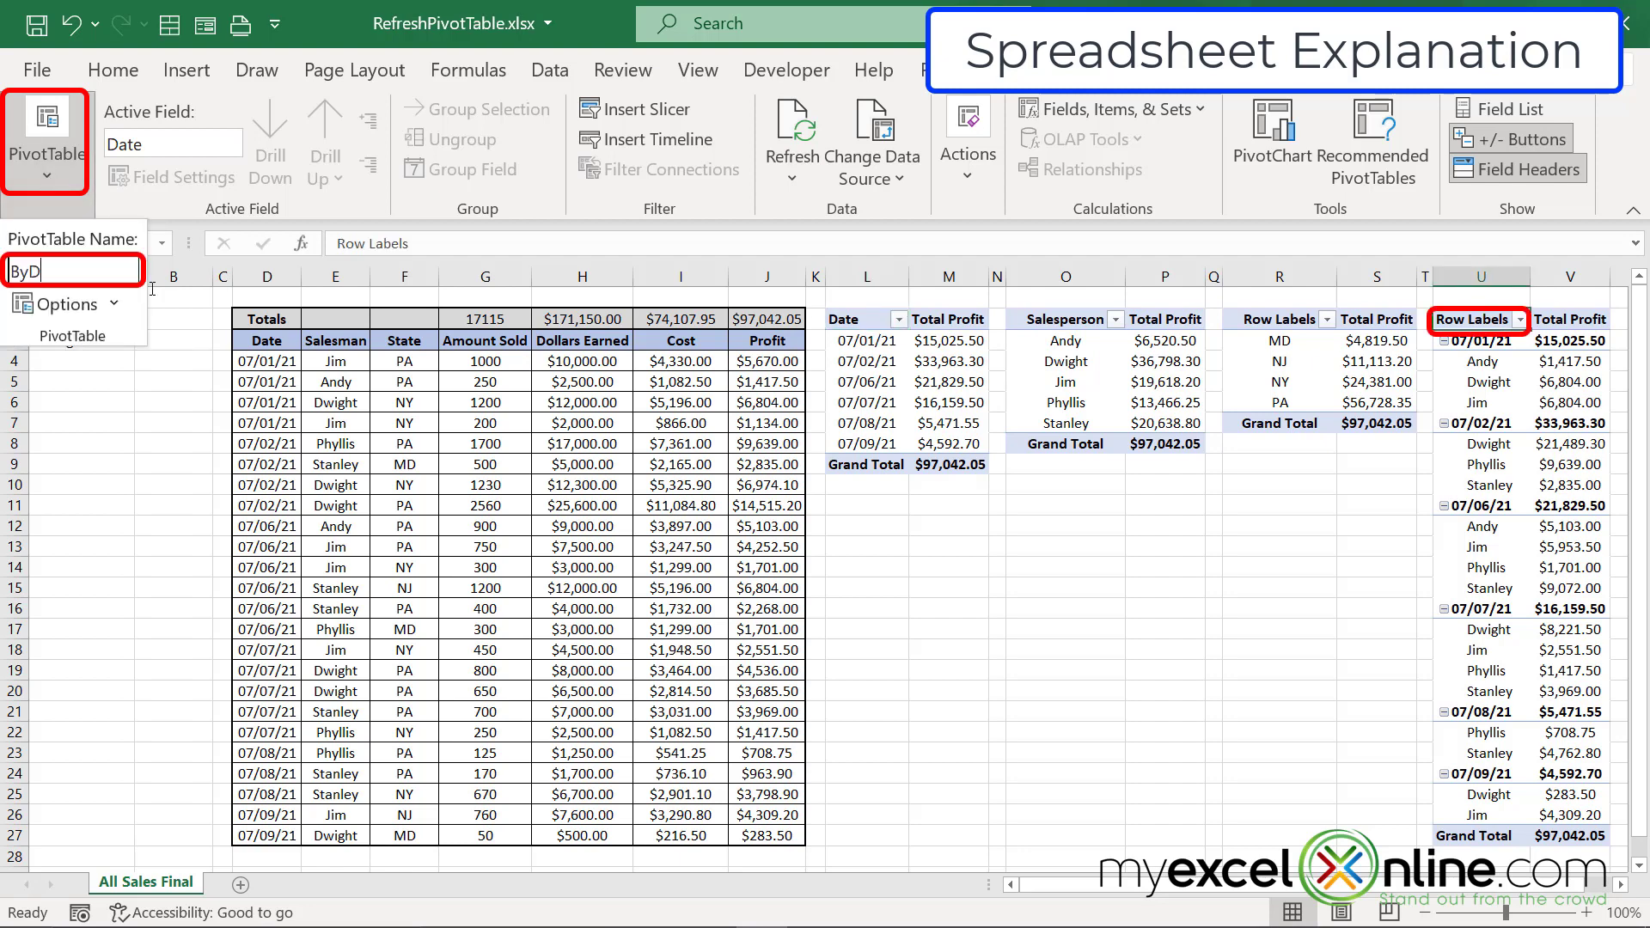
pyautogui.write('alesperson')
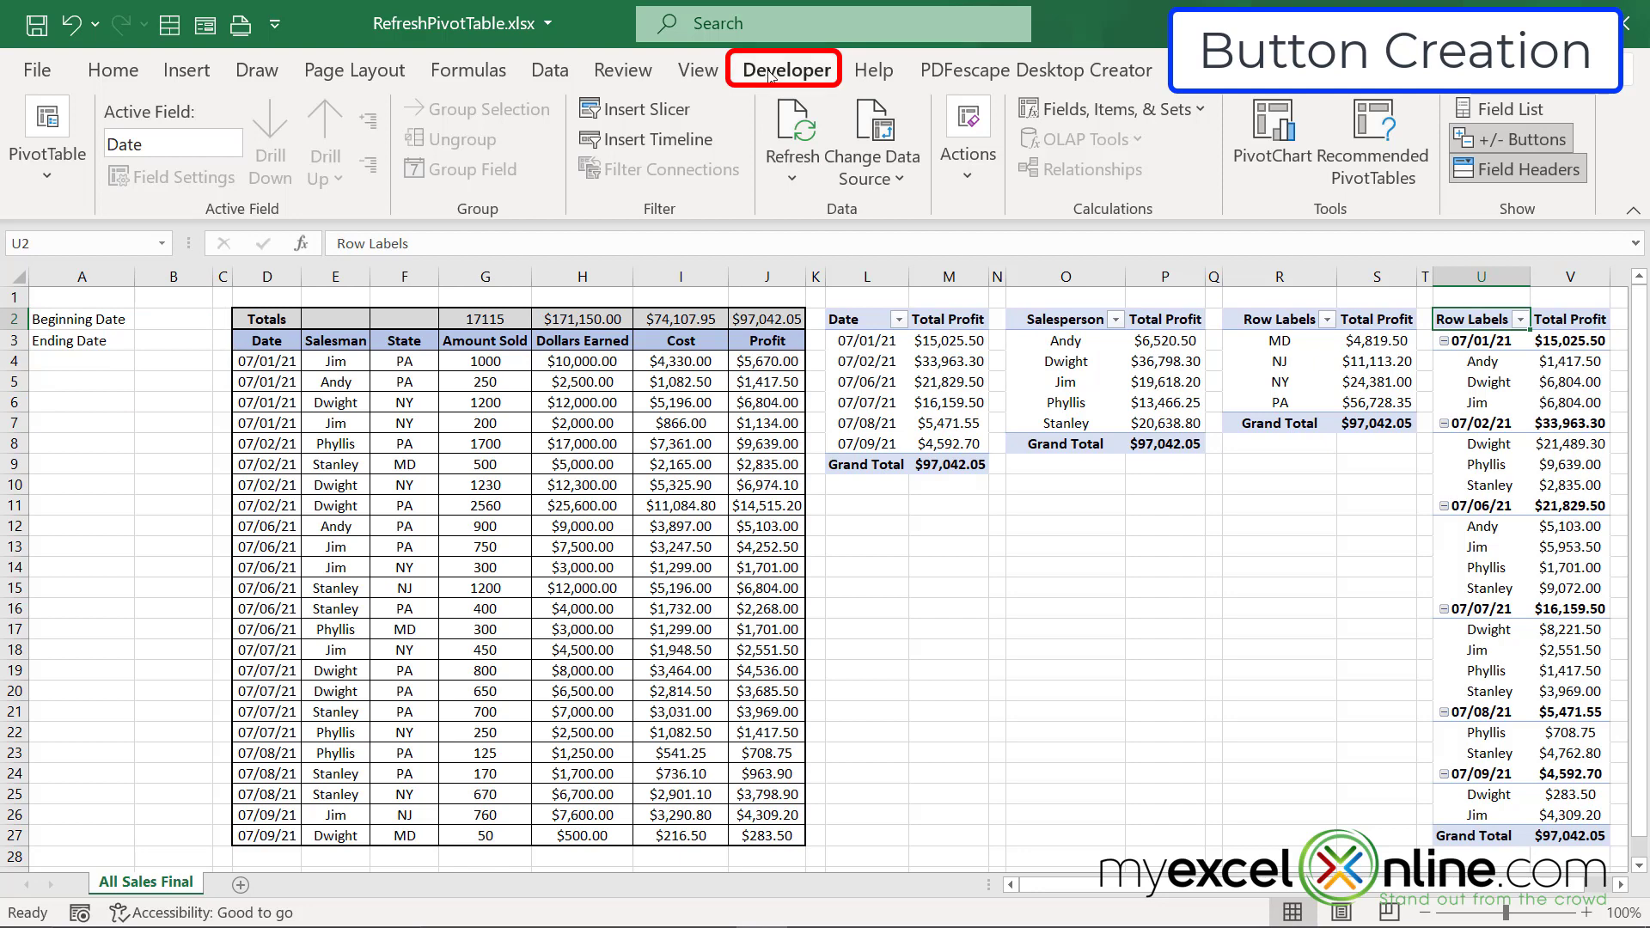
pyautogui.click(276, 26)
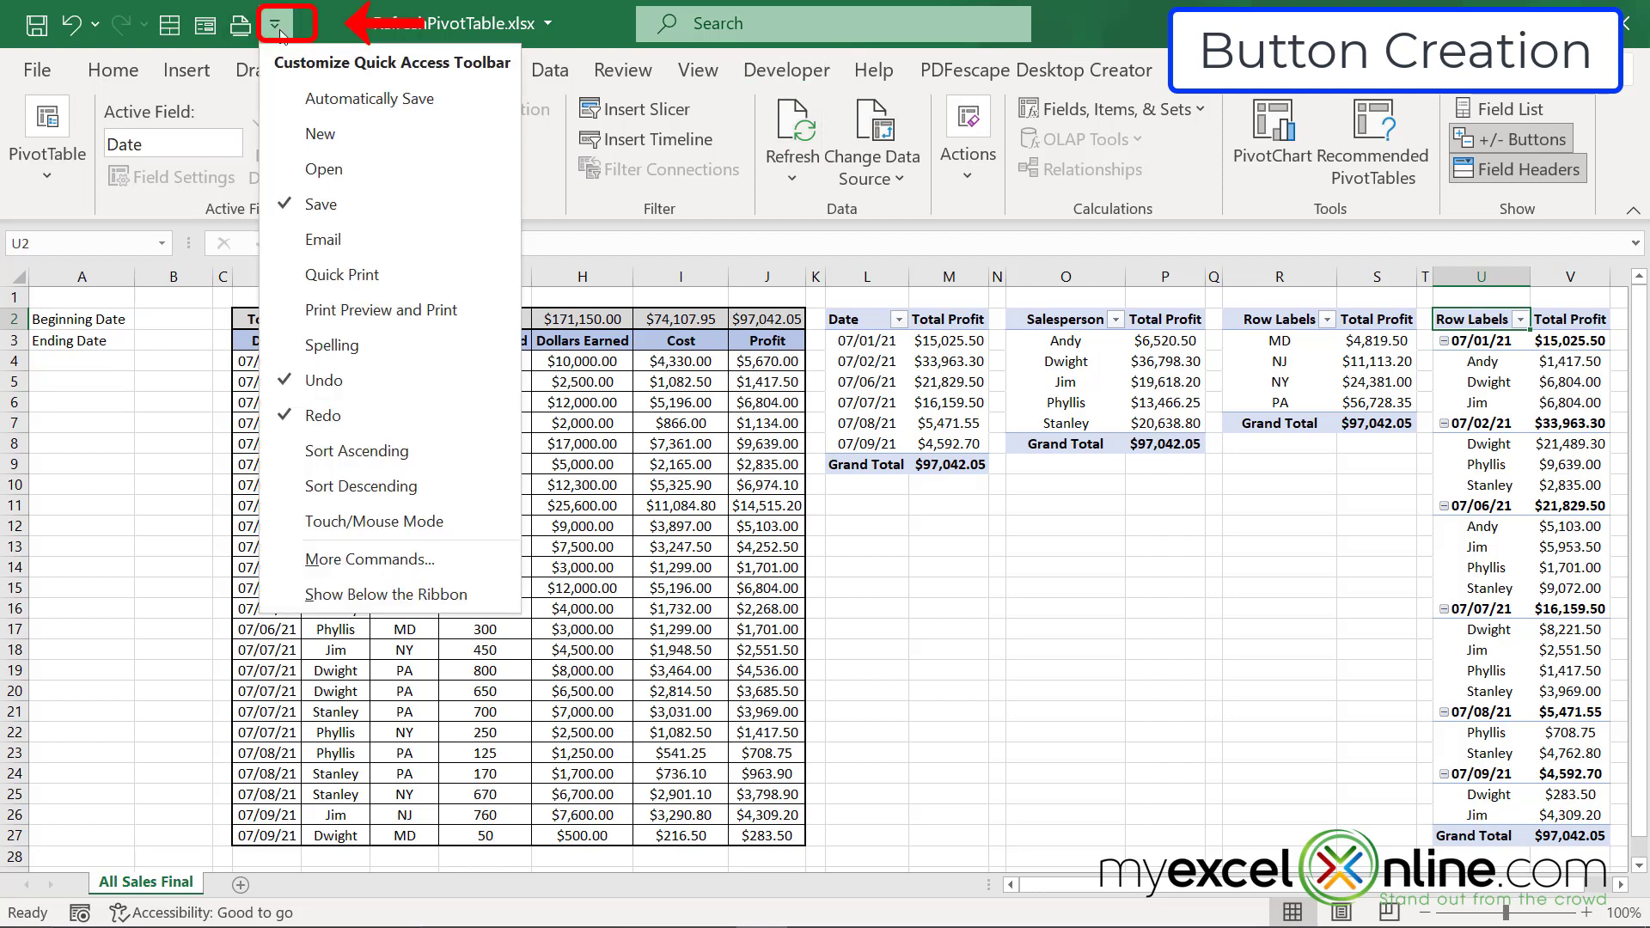
pyautogui.click(406, 563)
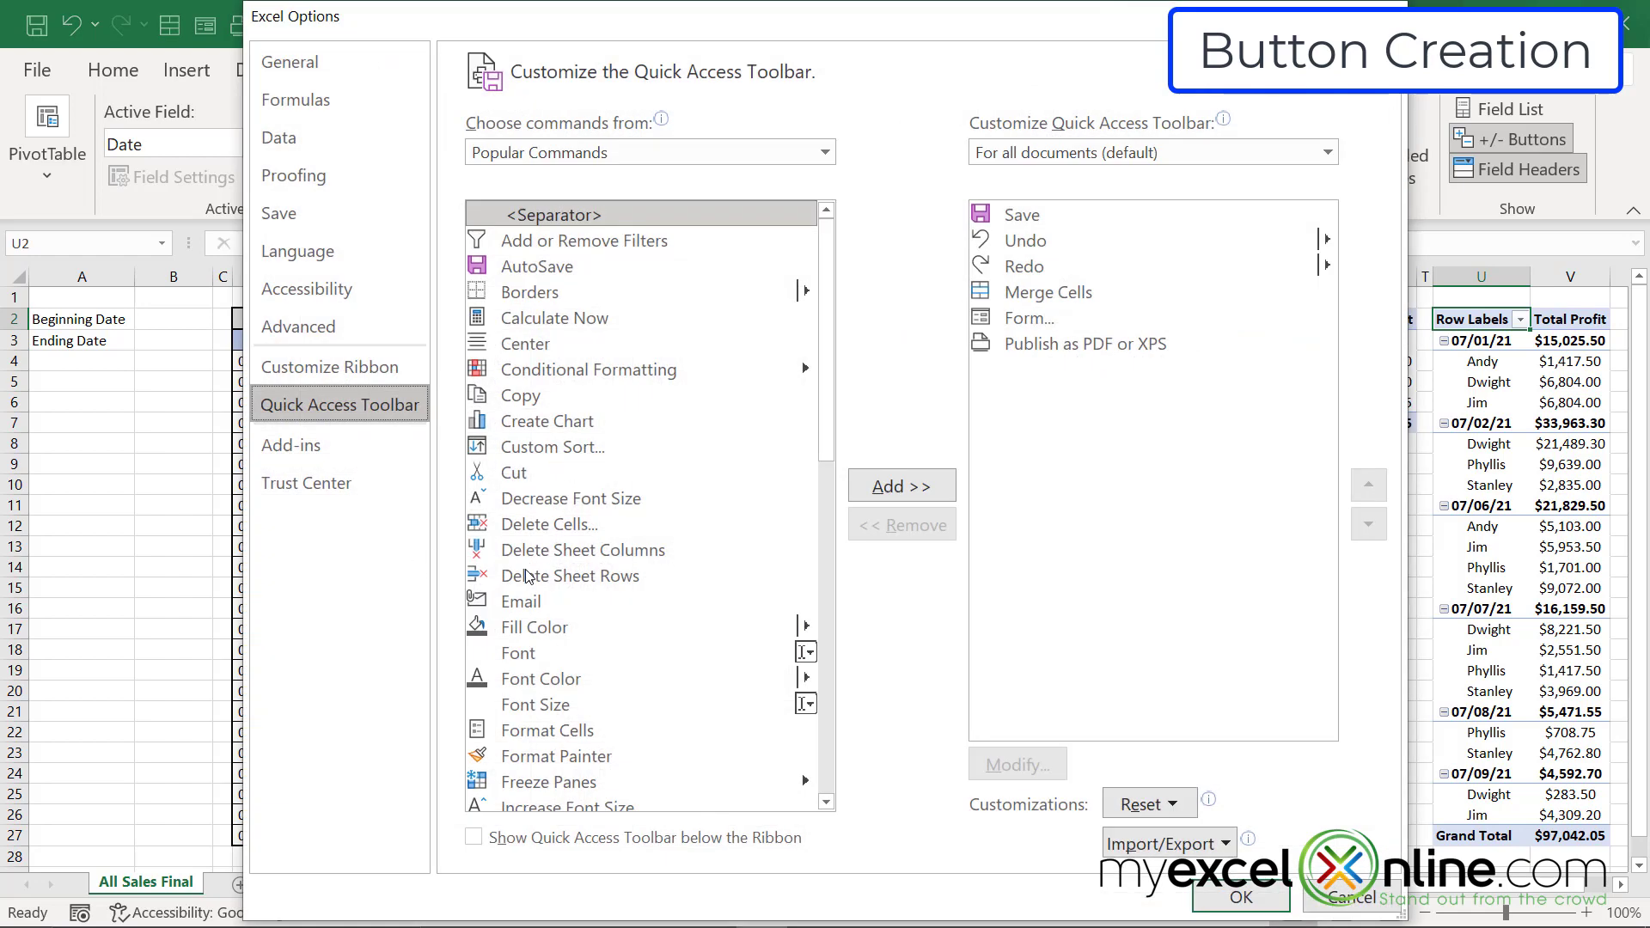
pyautogui.click(381, 368)
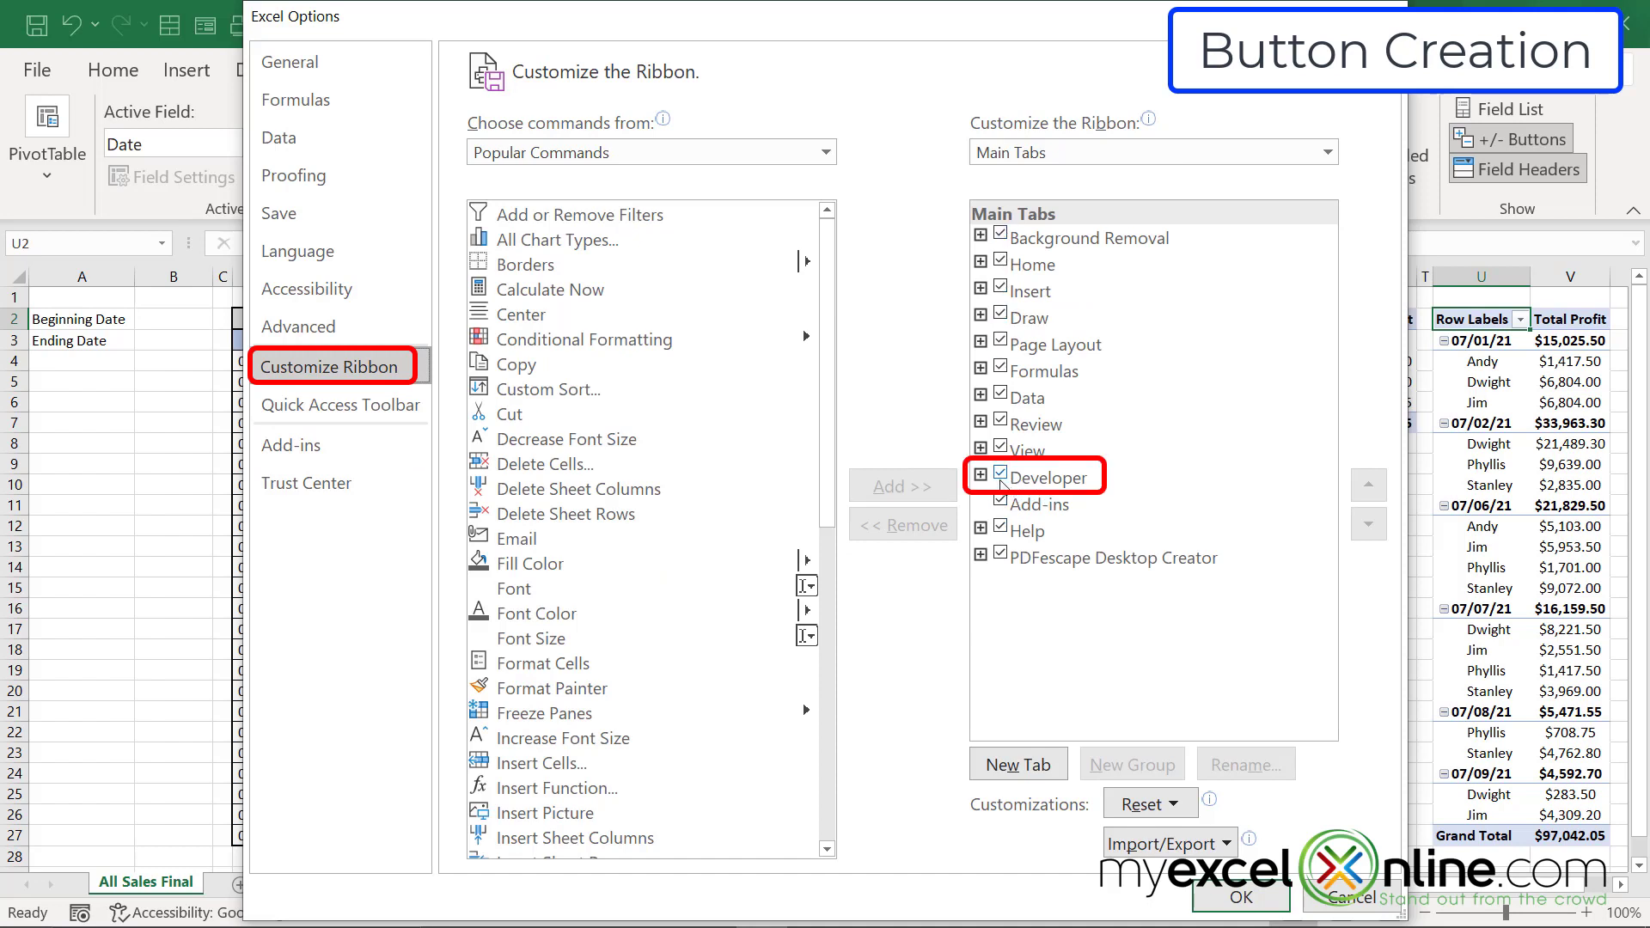
pyautogui.press('Return')
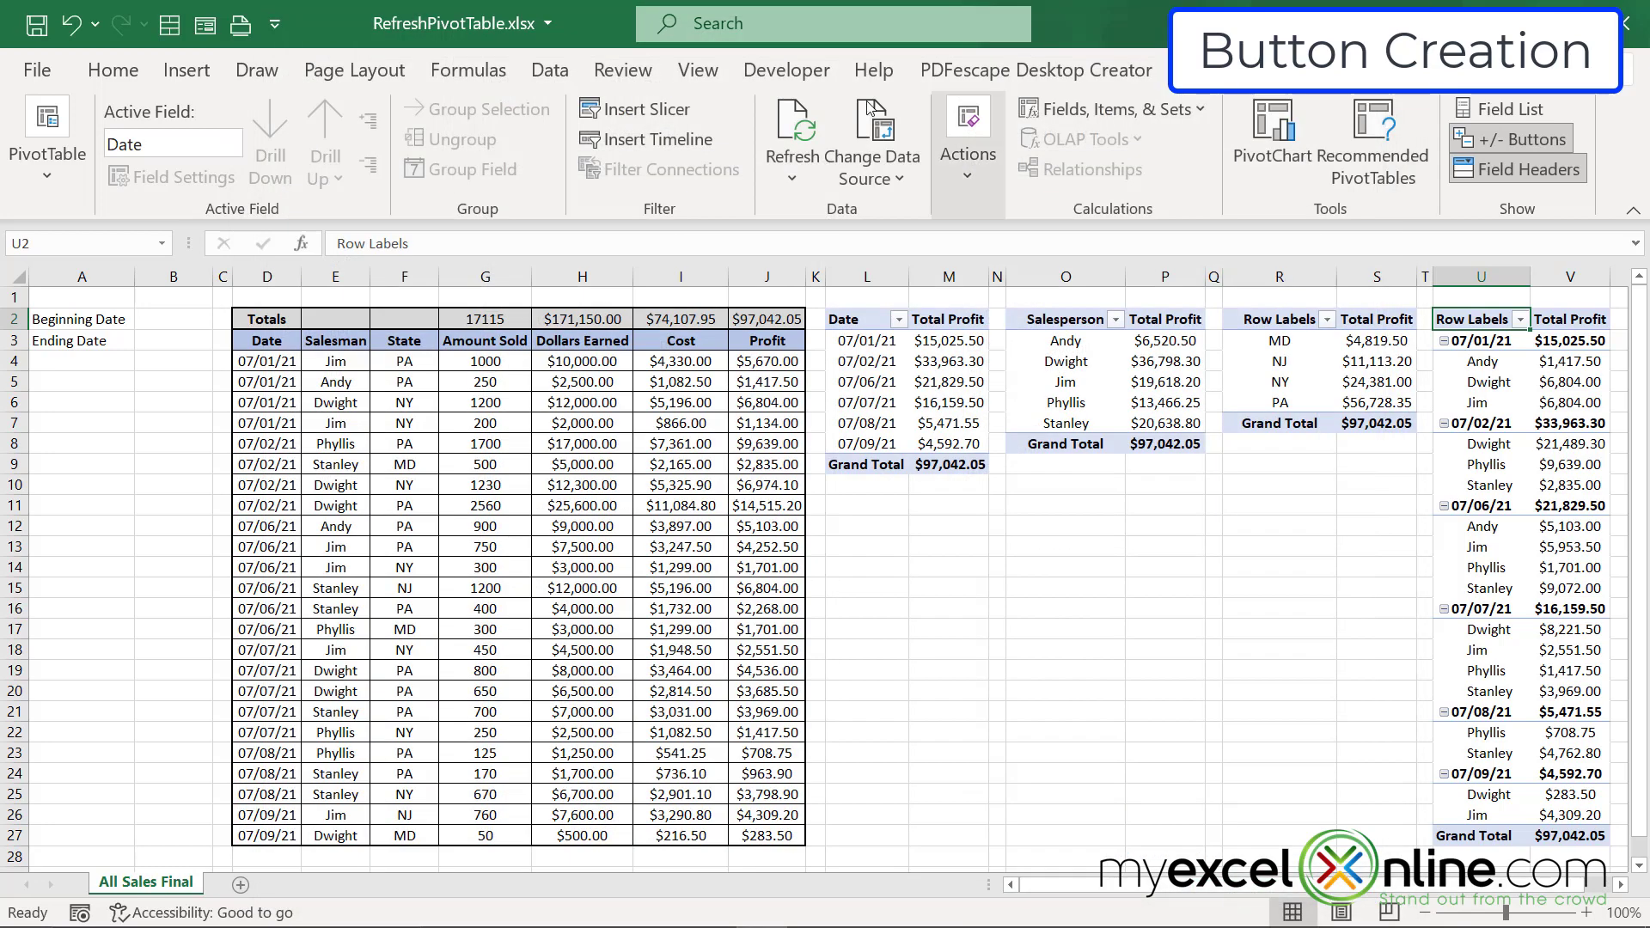
# Step: Draw a Form Control button over A4:B6 from the Developer tab's Insert controls
pyautogui.click(796, 86)
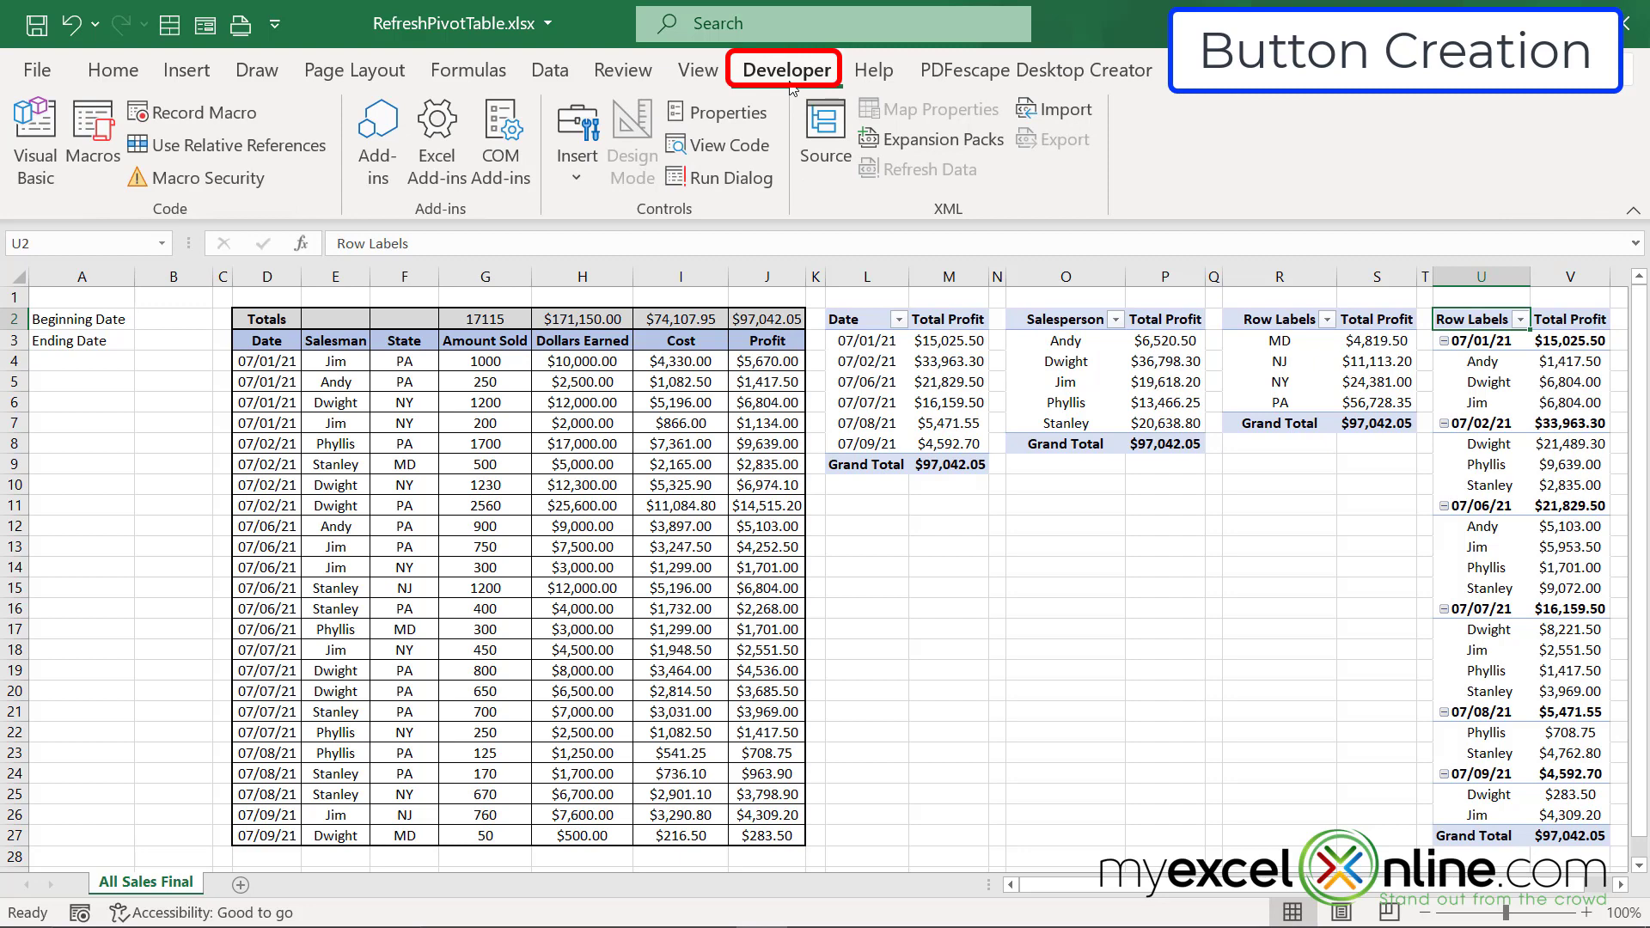
pyautogui.click(597, 183)
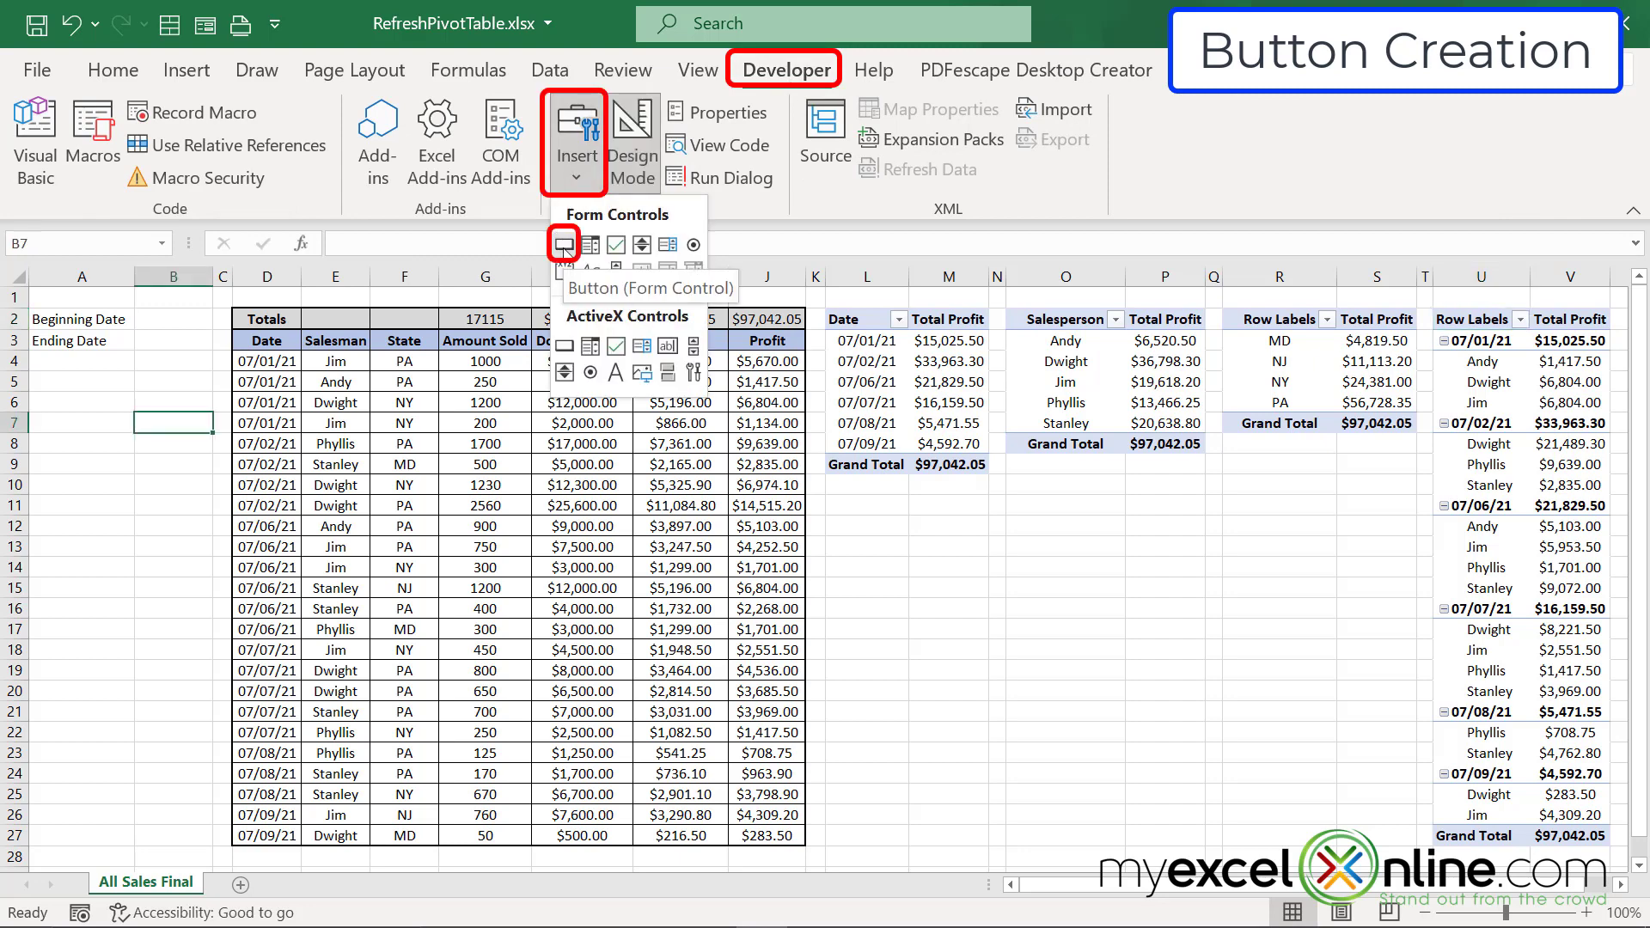
pyautogui.click(564, 247)
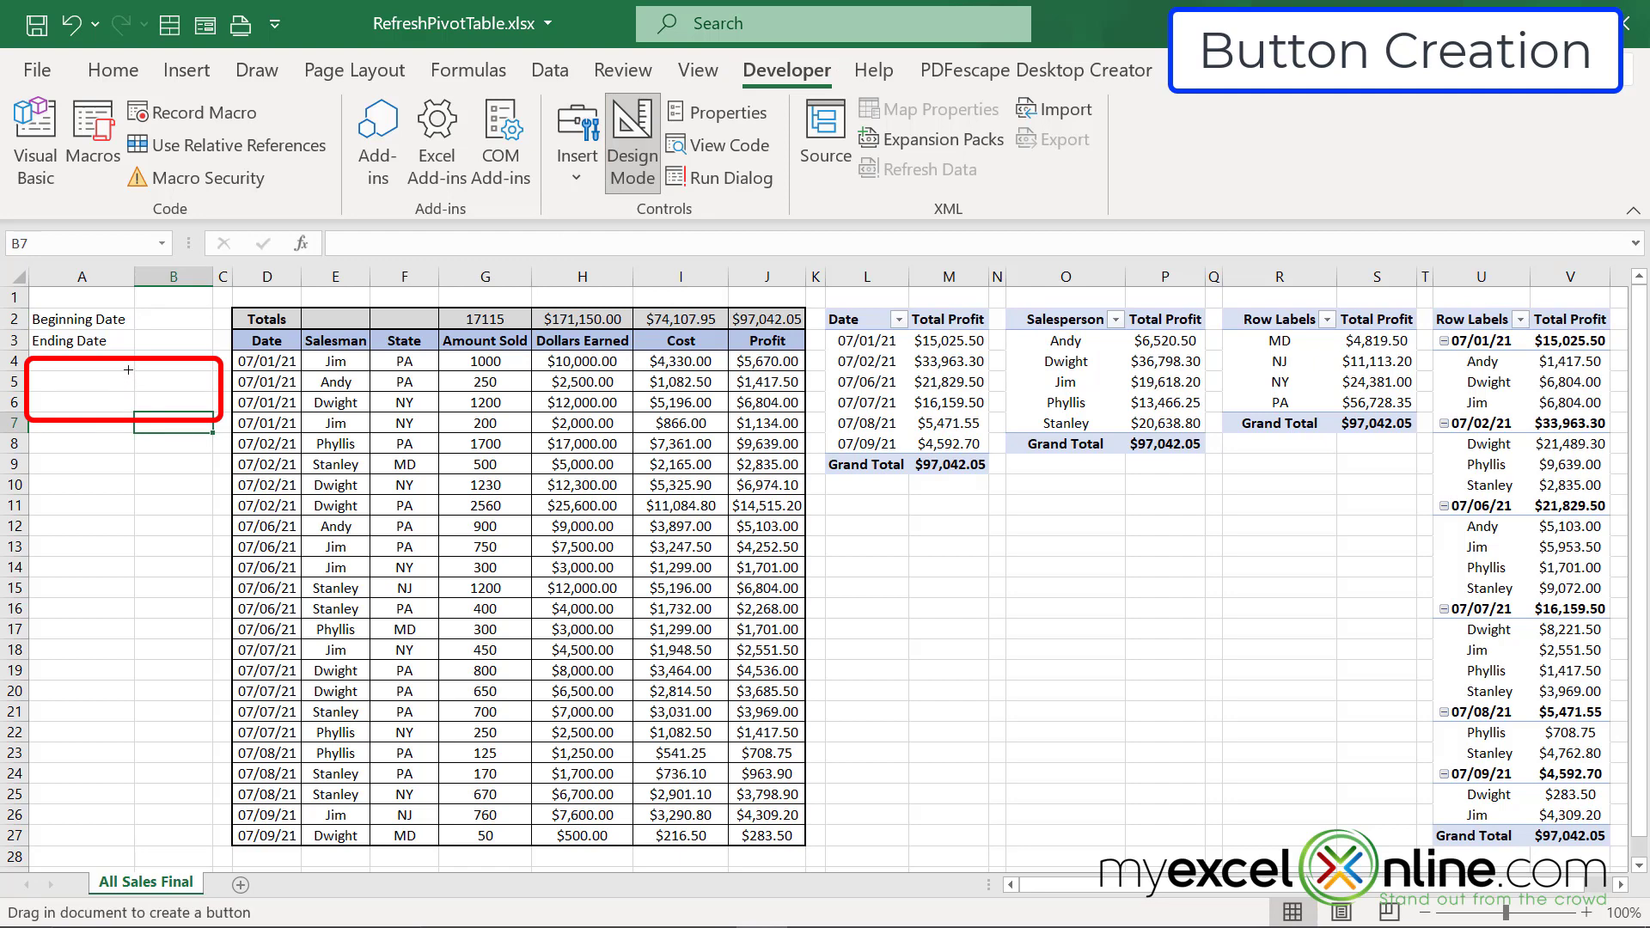
pyautogui.moveTo(128, 370)
pyautogui.mouseDown()
pyautogui.moveTo(140, 400)
pyautogui.moveTo(217, 405)
pyautogui.mouseUp()
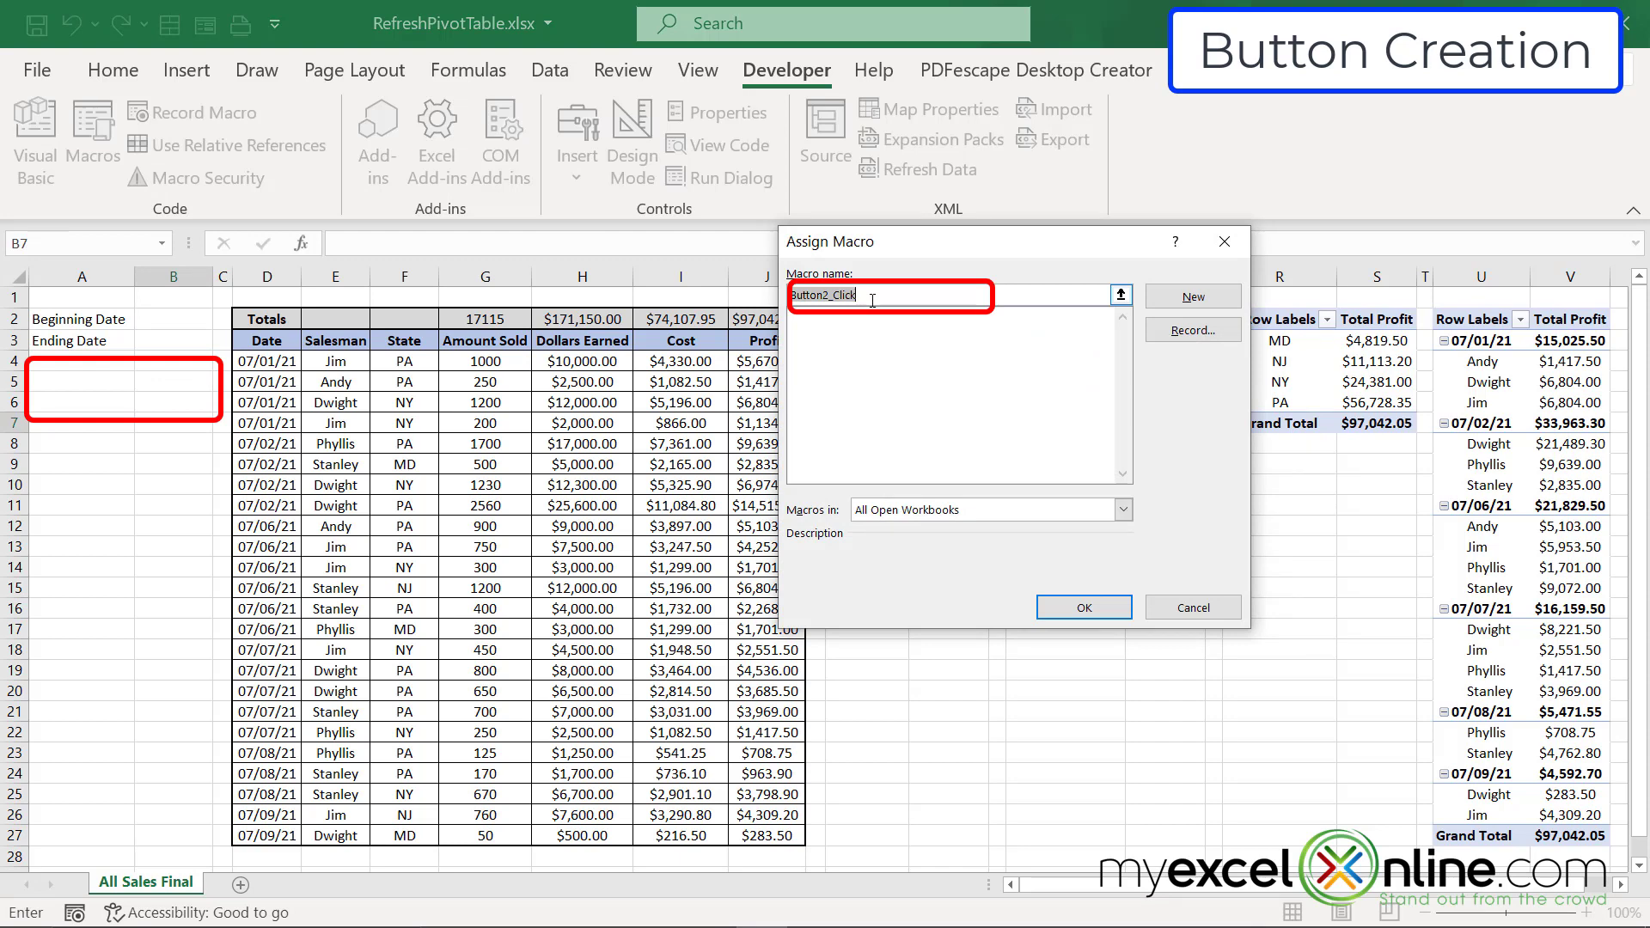
# Step: Name the button's macro UpdateDateRange instead of Button2_Click and create it as new
pyautogui.write('UpdateDateRange')
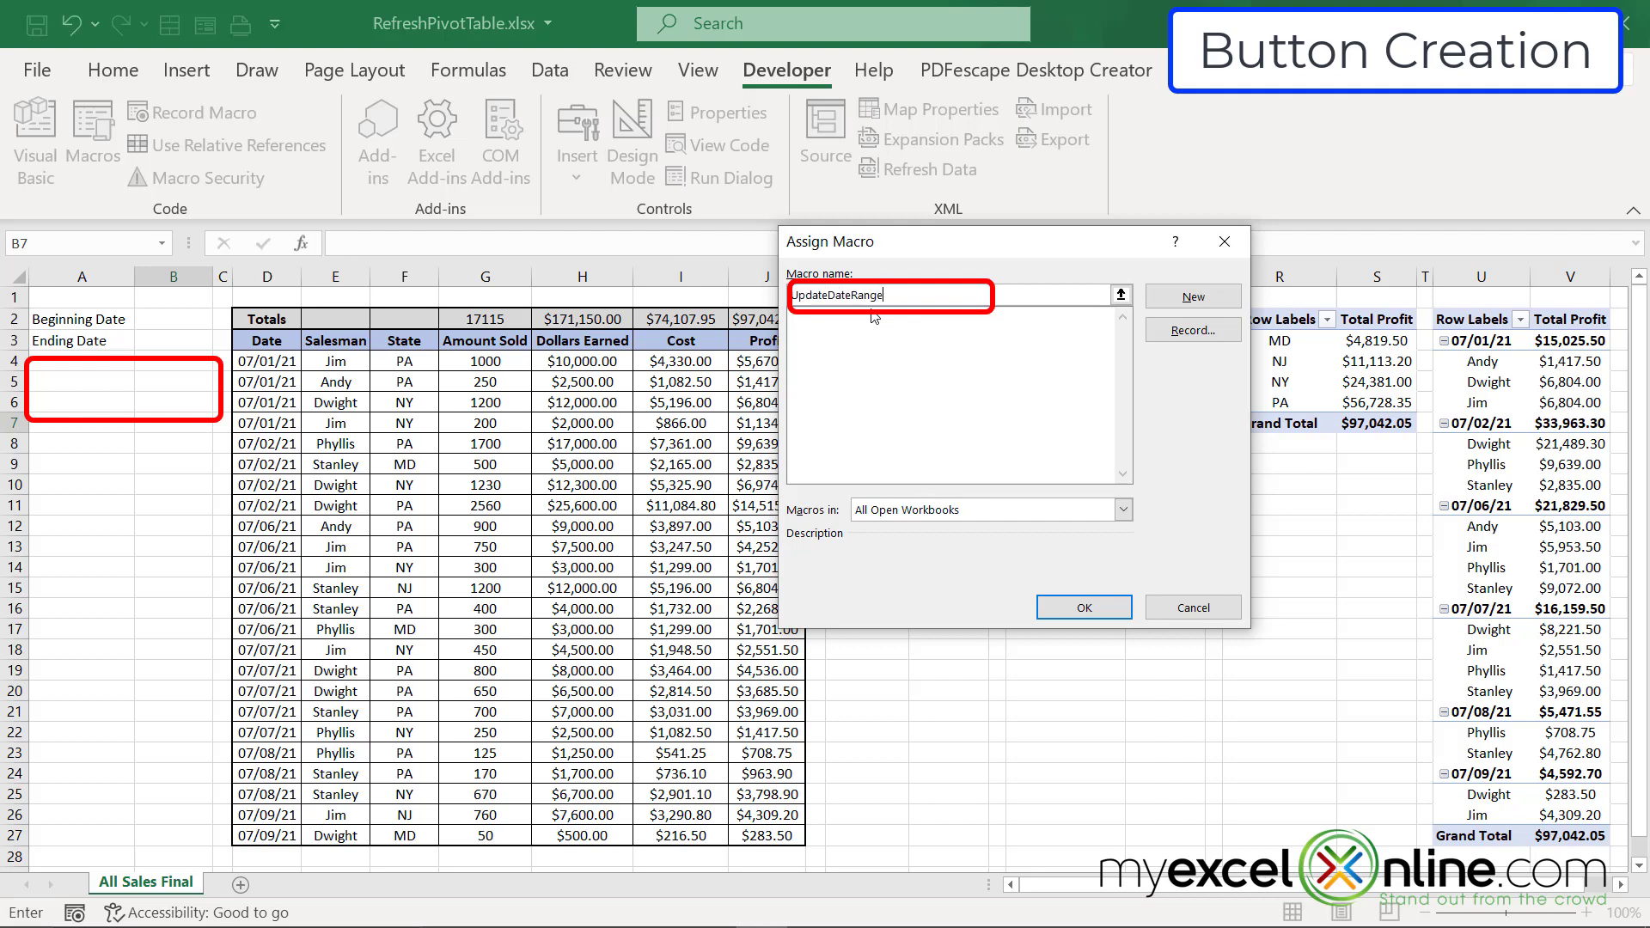
pyautogui.click(1211, 303)
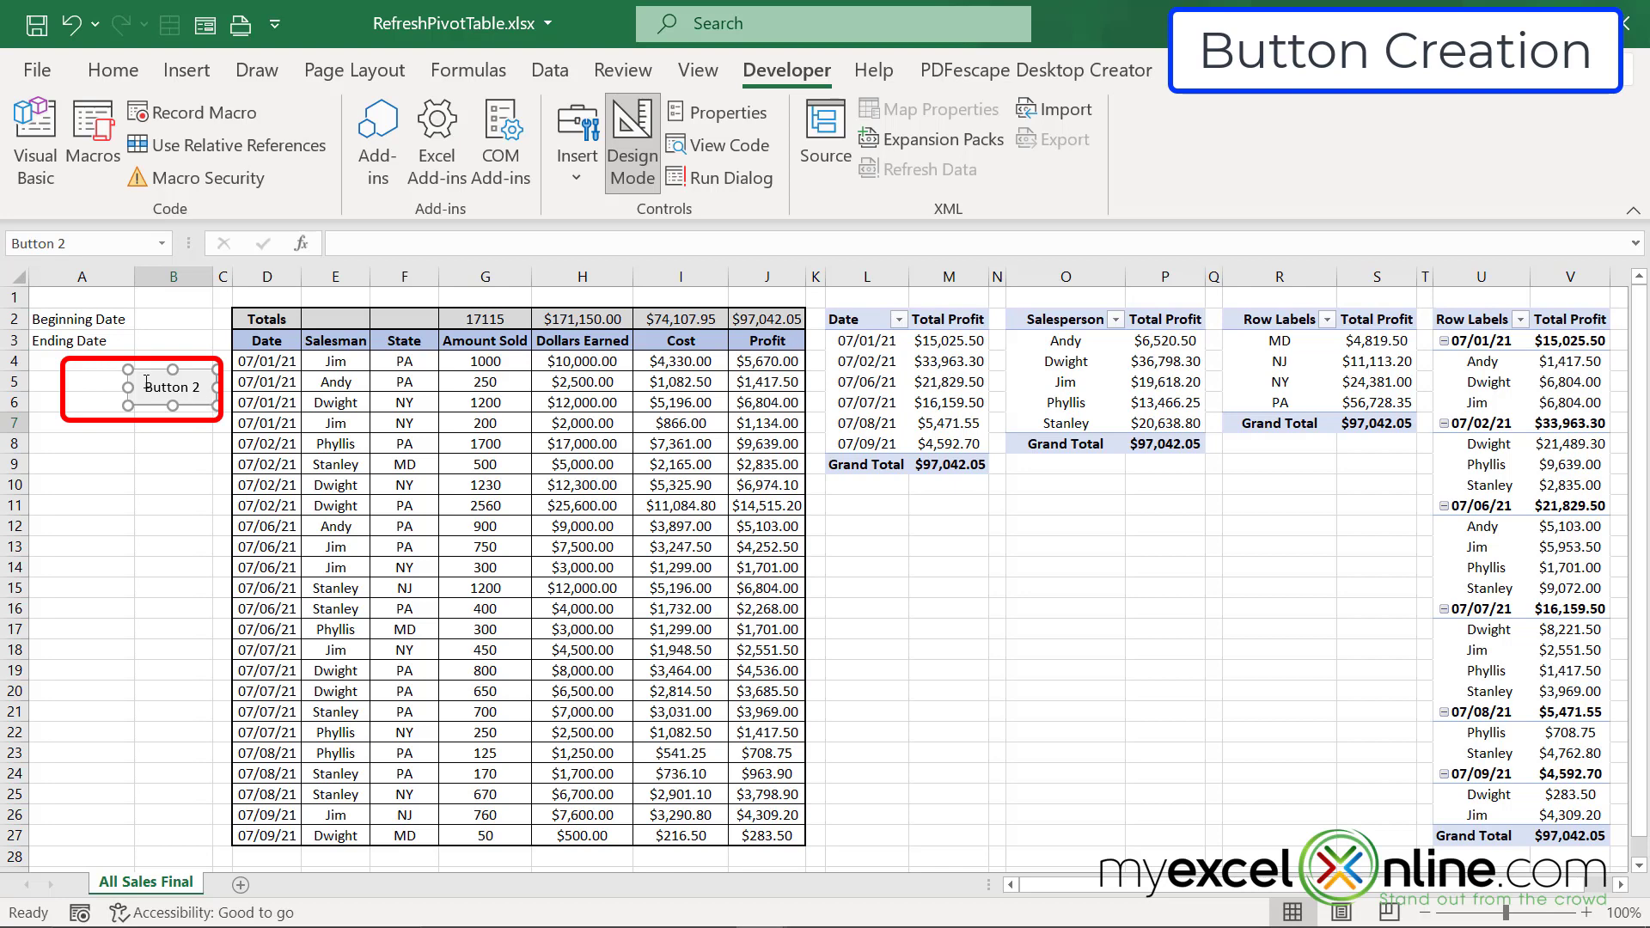
# Step: Change the button caption to Update Date and widen it leftward into column A
pyautogui.click(147, 381)
pyautogui.hotkey('ctrl', 'a')
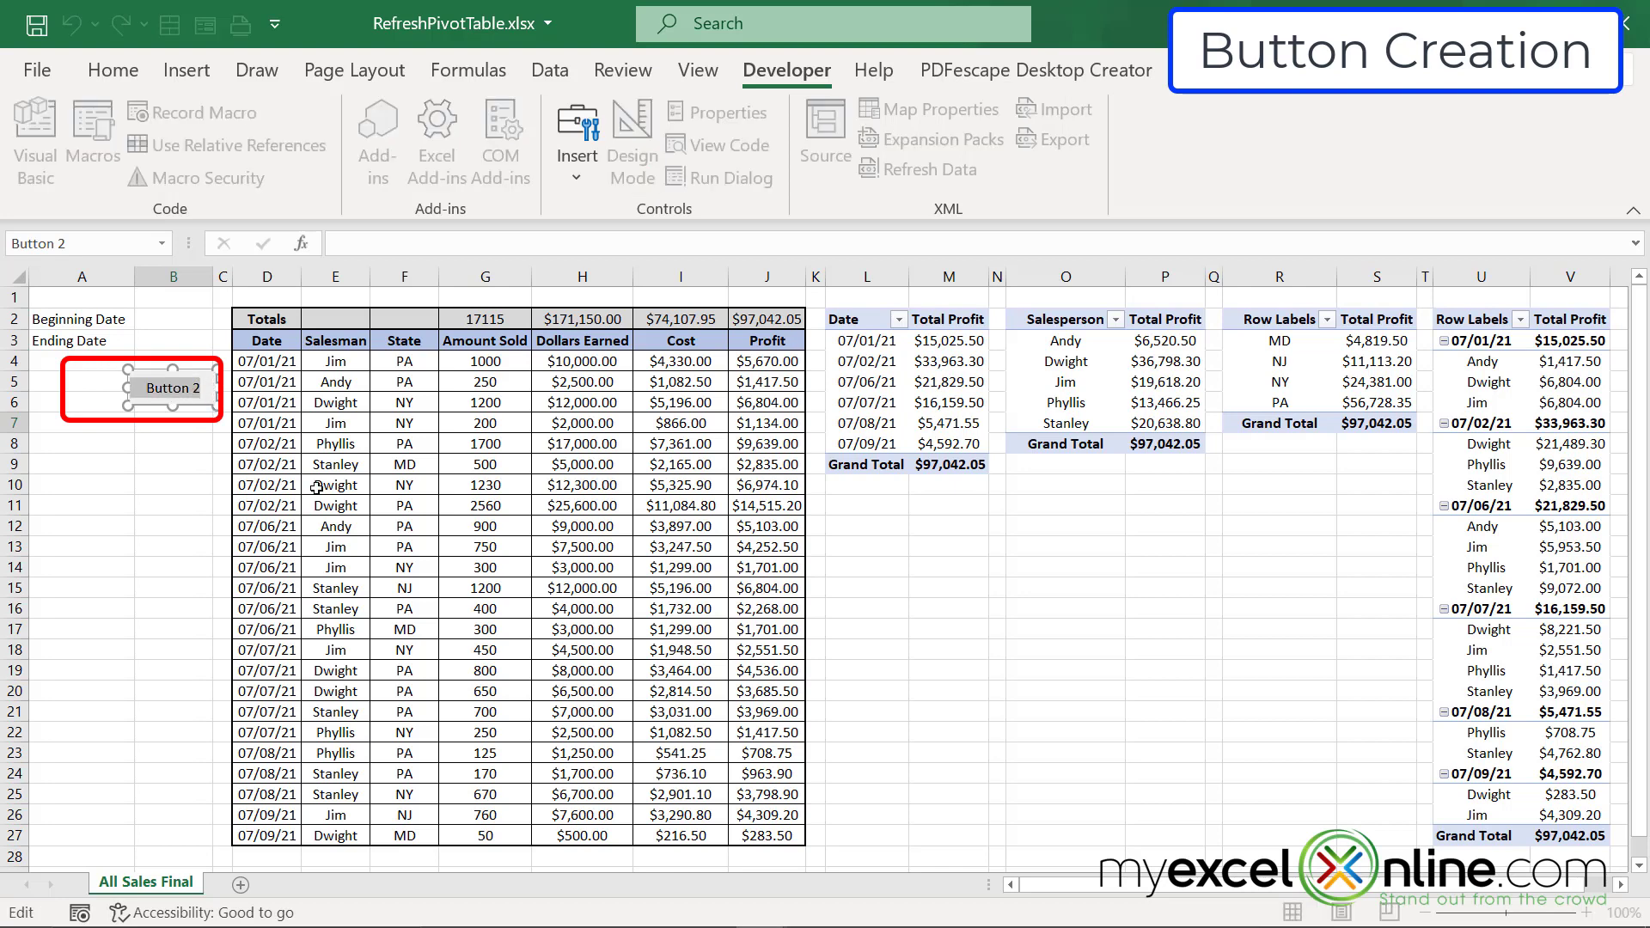
pyautogui.write('Update Data')
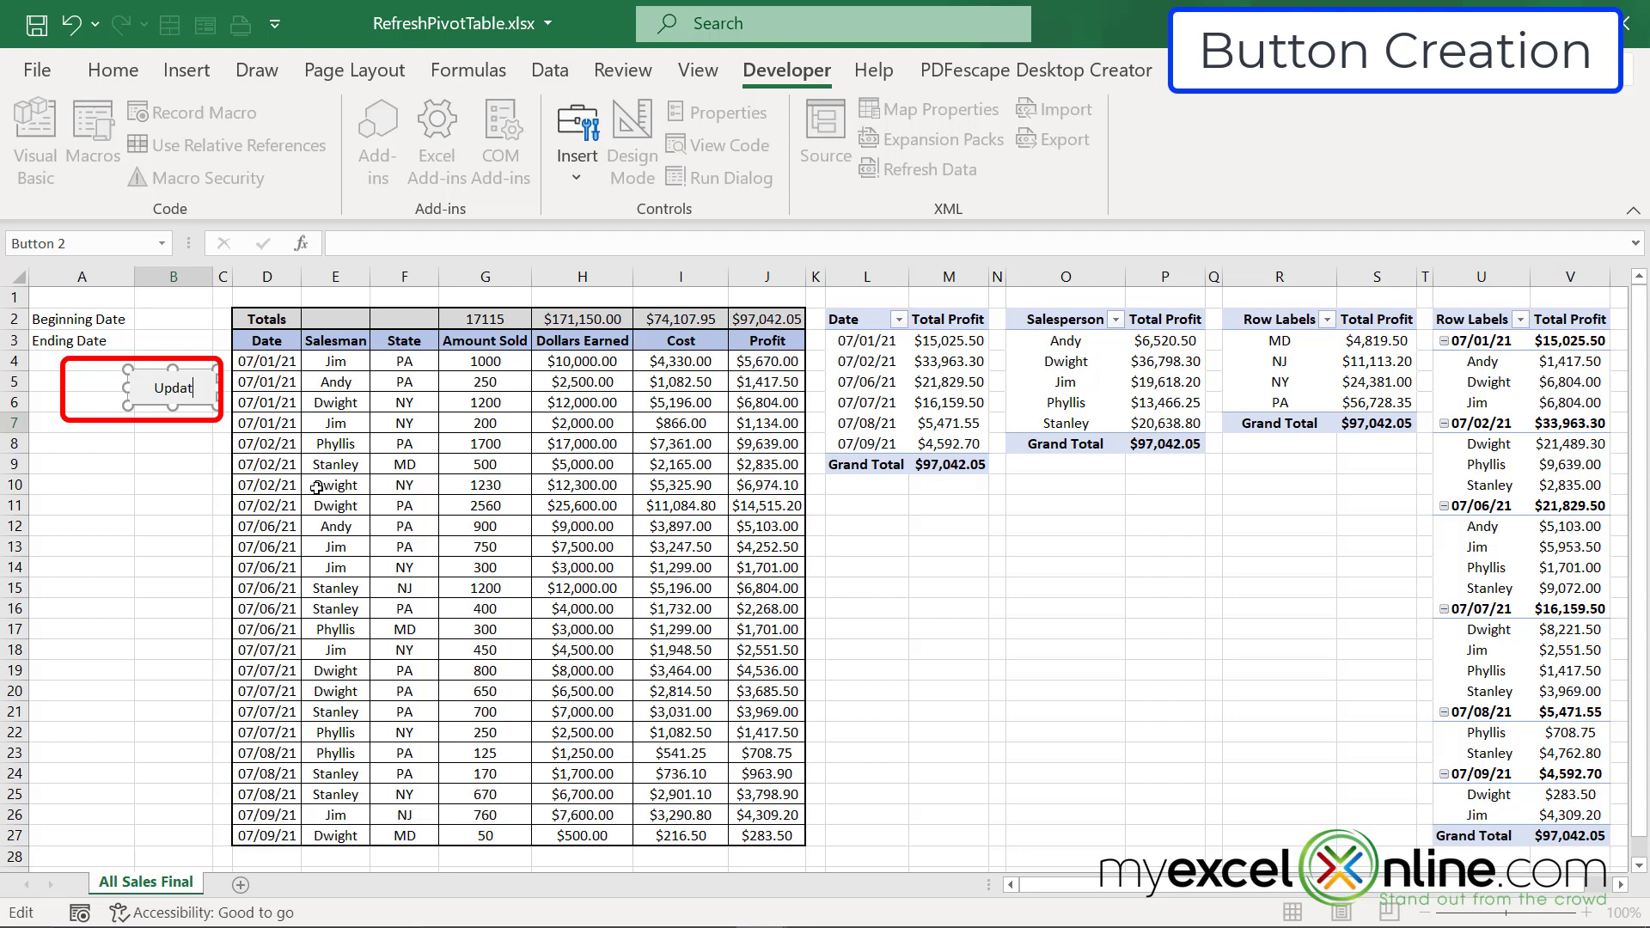
pyautogui.rightClick(148, 389)
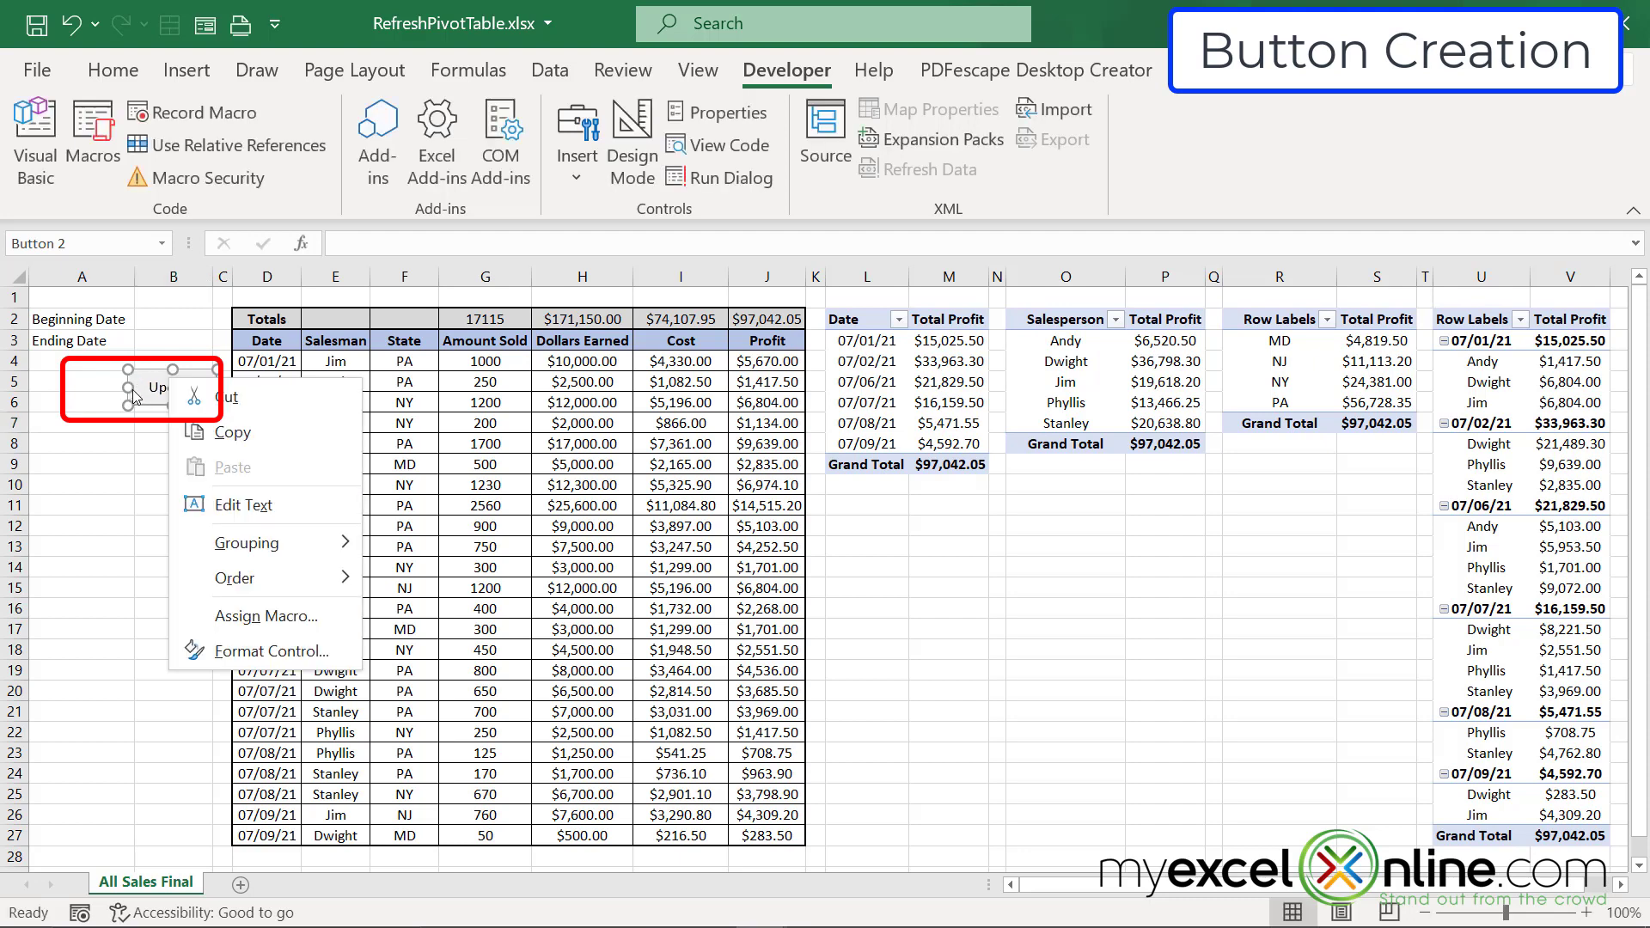
pyautogui.press('Escape')
pyautogui.moveTo(128, 388); pyautogui.dragTo(77, 387)
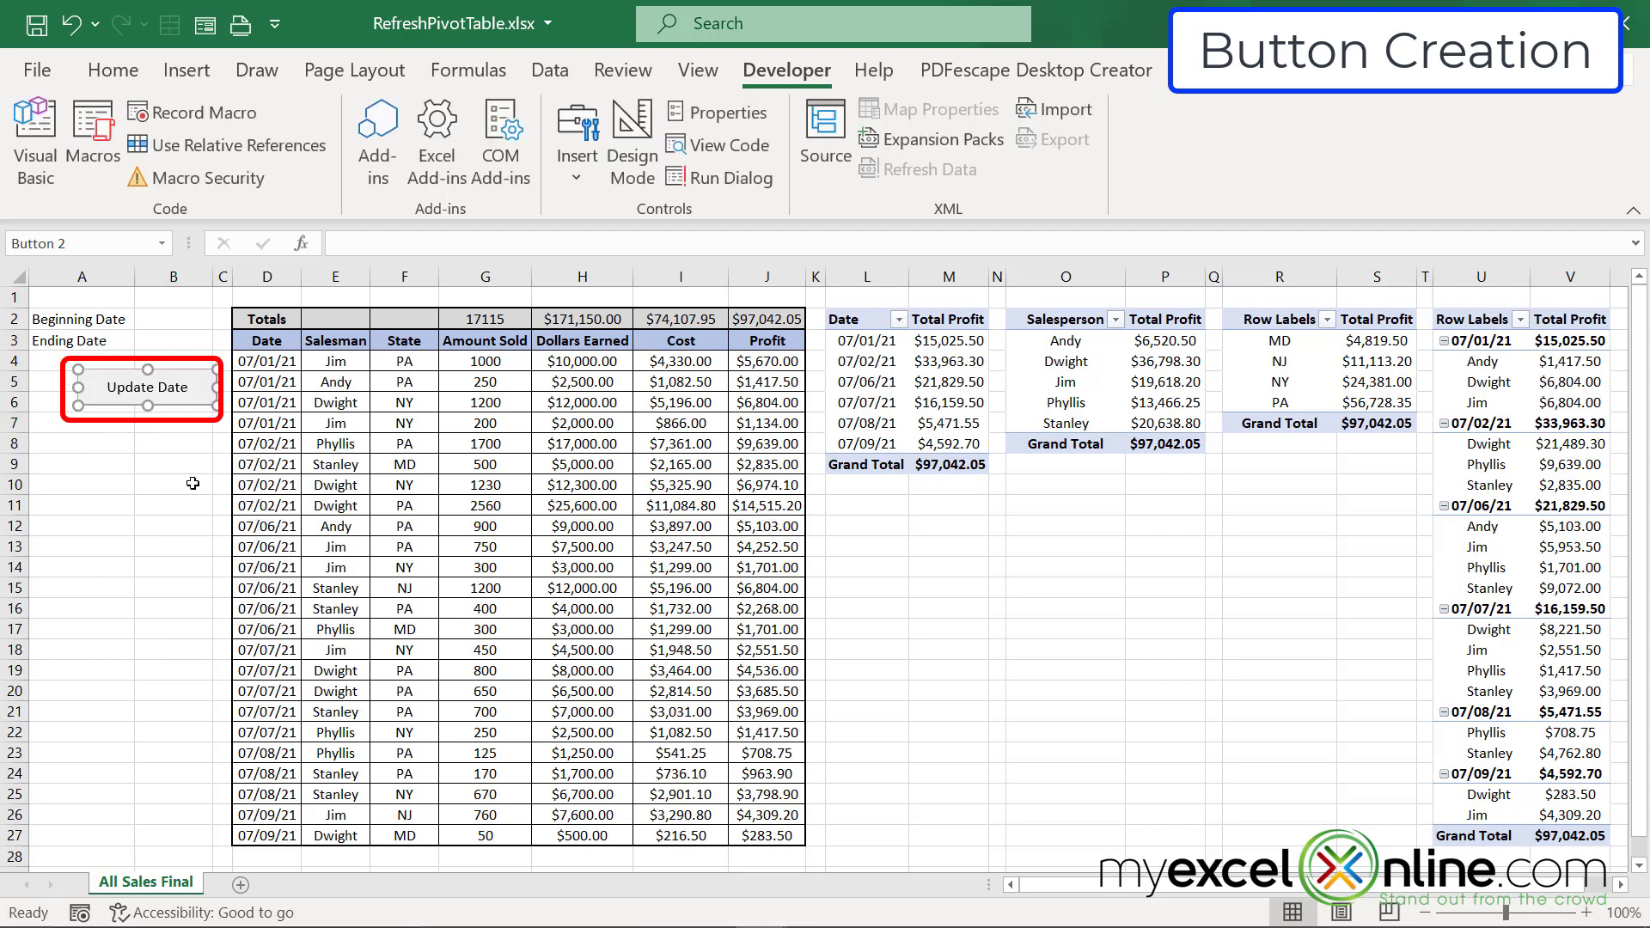
# Step: Verify the button is linked to UpdateDateRange by opening its code, then select B2:B3
pyautogui.rightClick(180, 400)
pyautogui.click(277, 646)
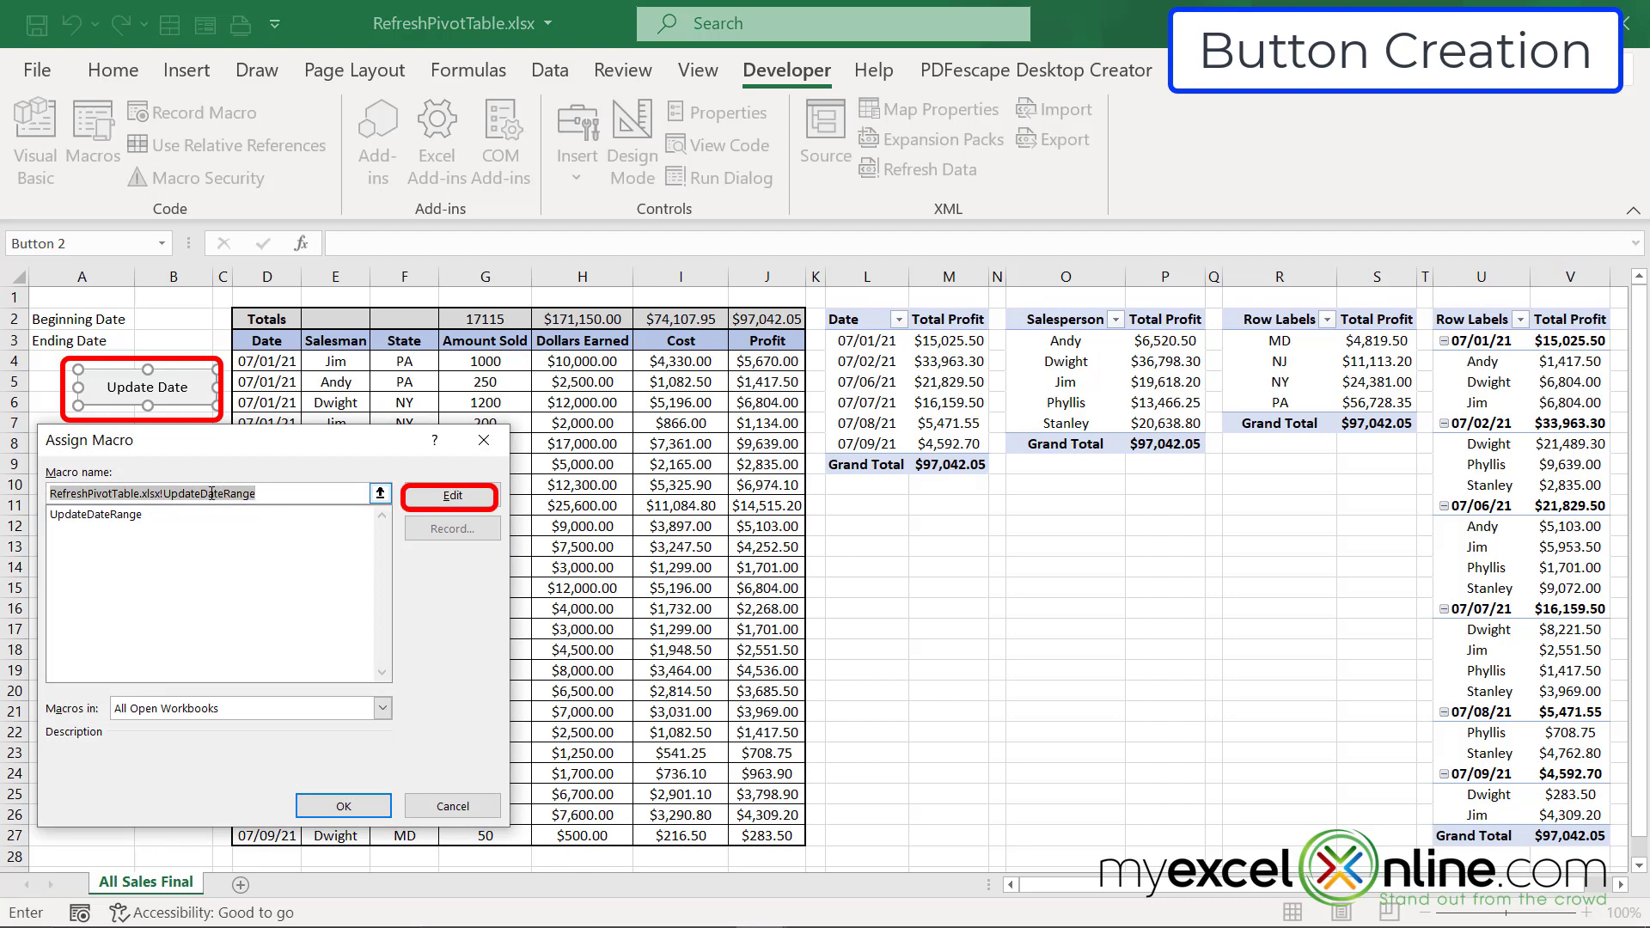
pyautogui.click(453, 496)
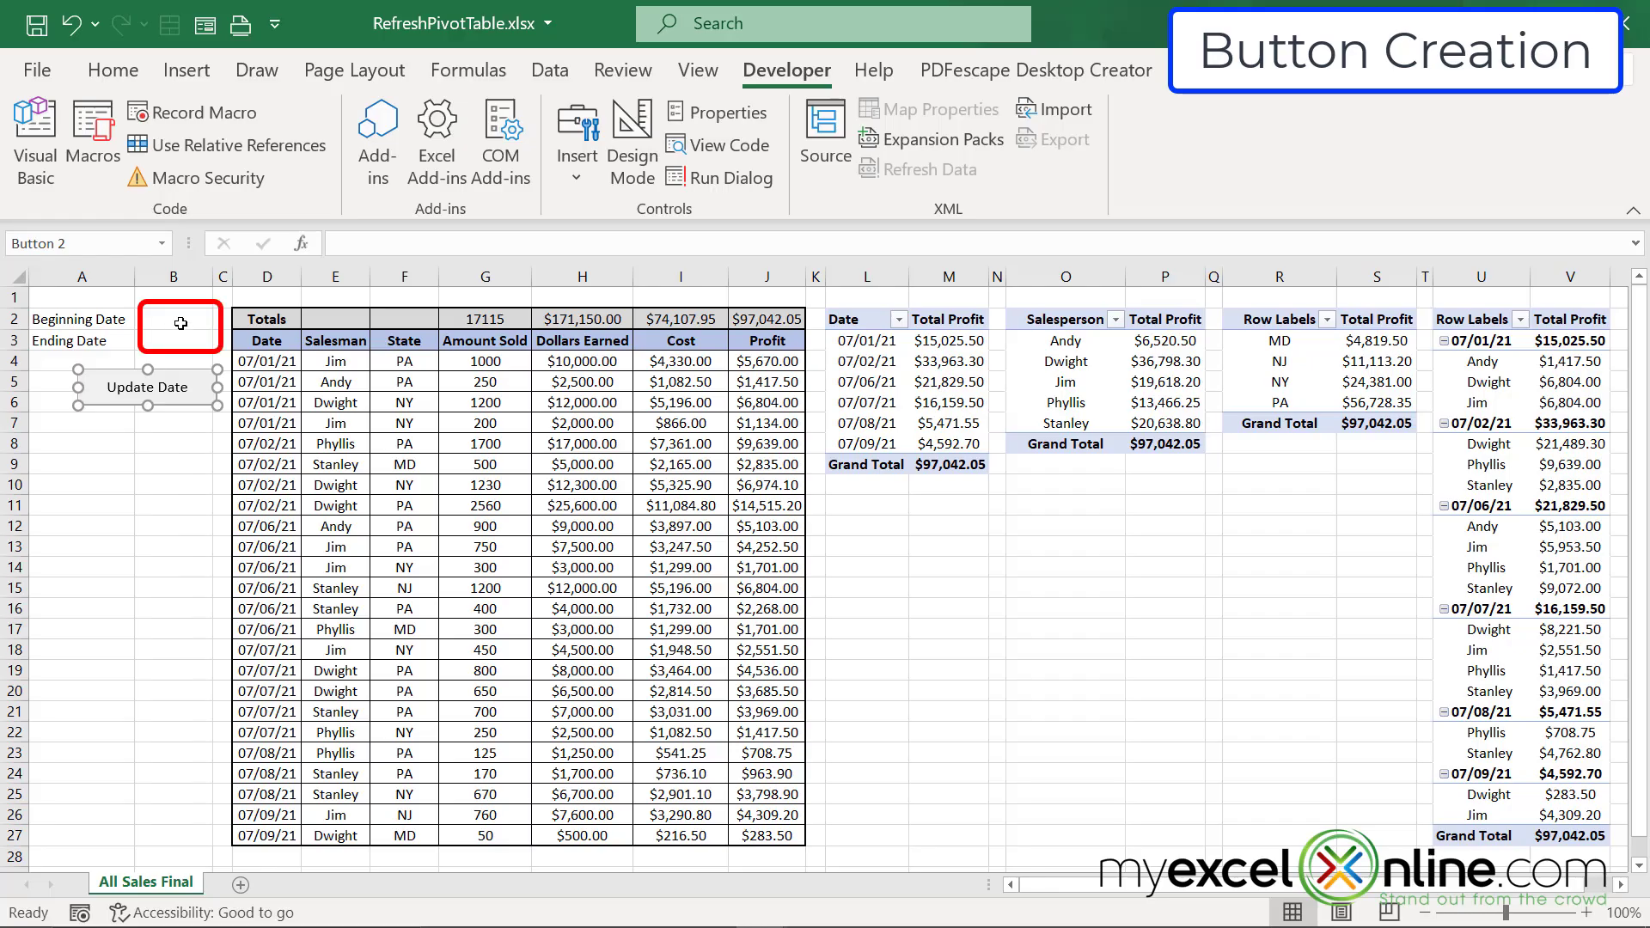
pyautogui.moveTo(173, 319); pyautogui.dragTo(173, 341)
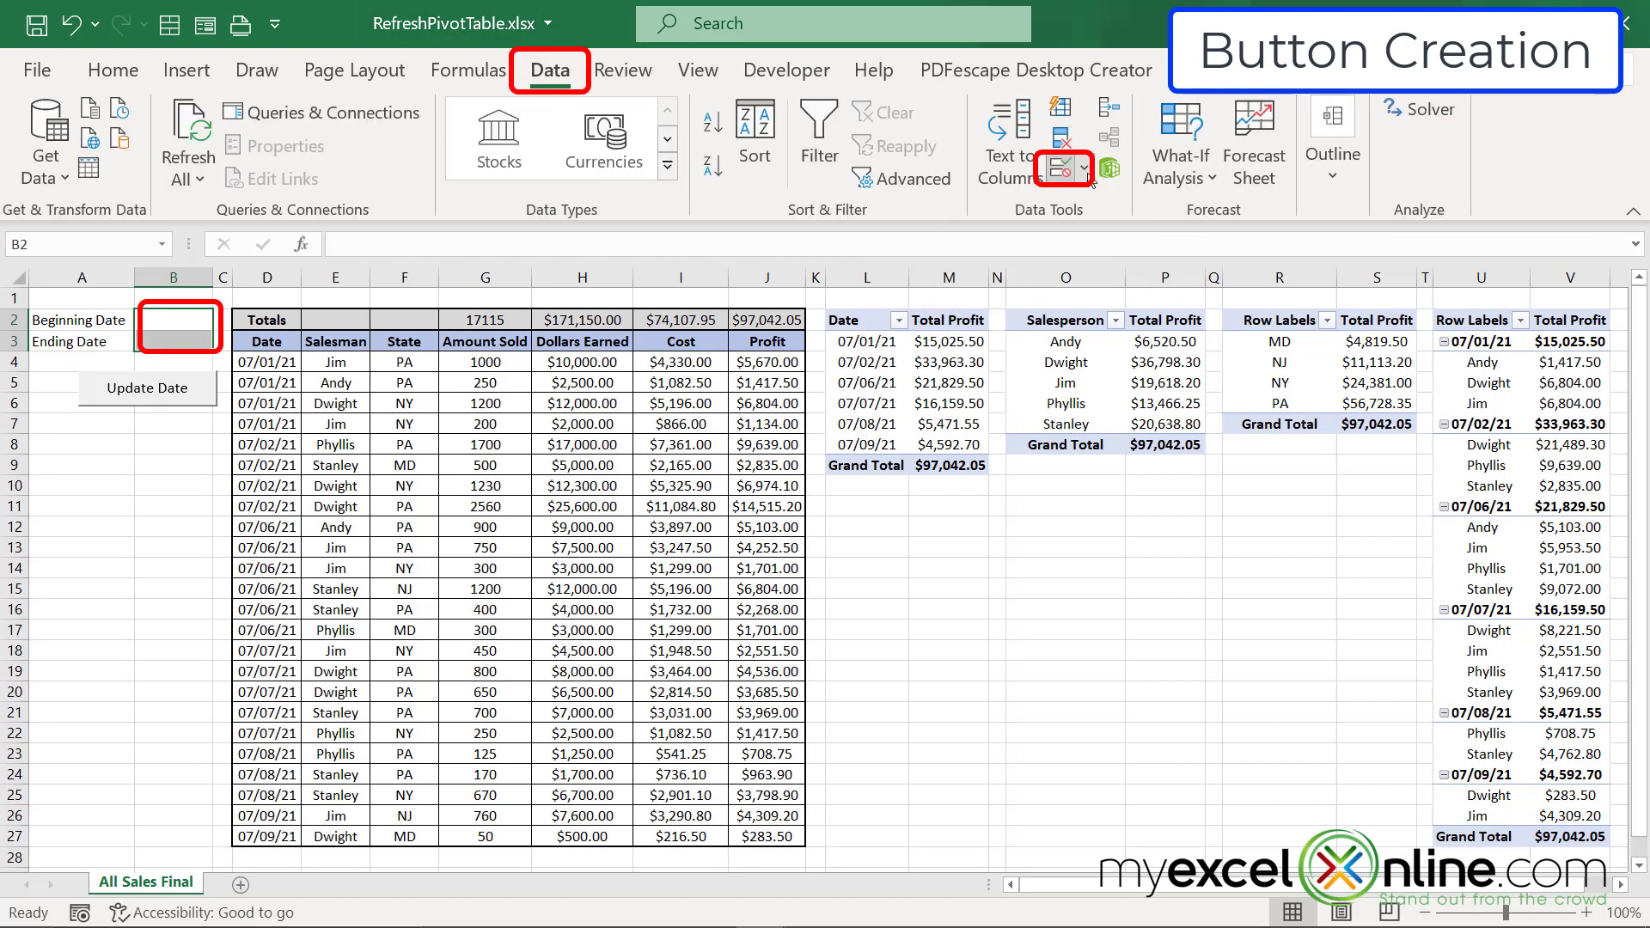
# Step: Add Data Validation to B2:B3 allowing only dates between 1/1/21 and 12/31/2035
pyautogui.click(1086, 172)
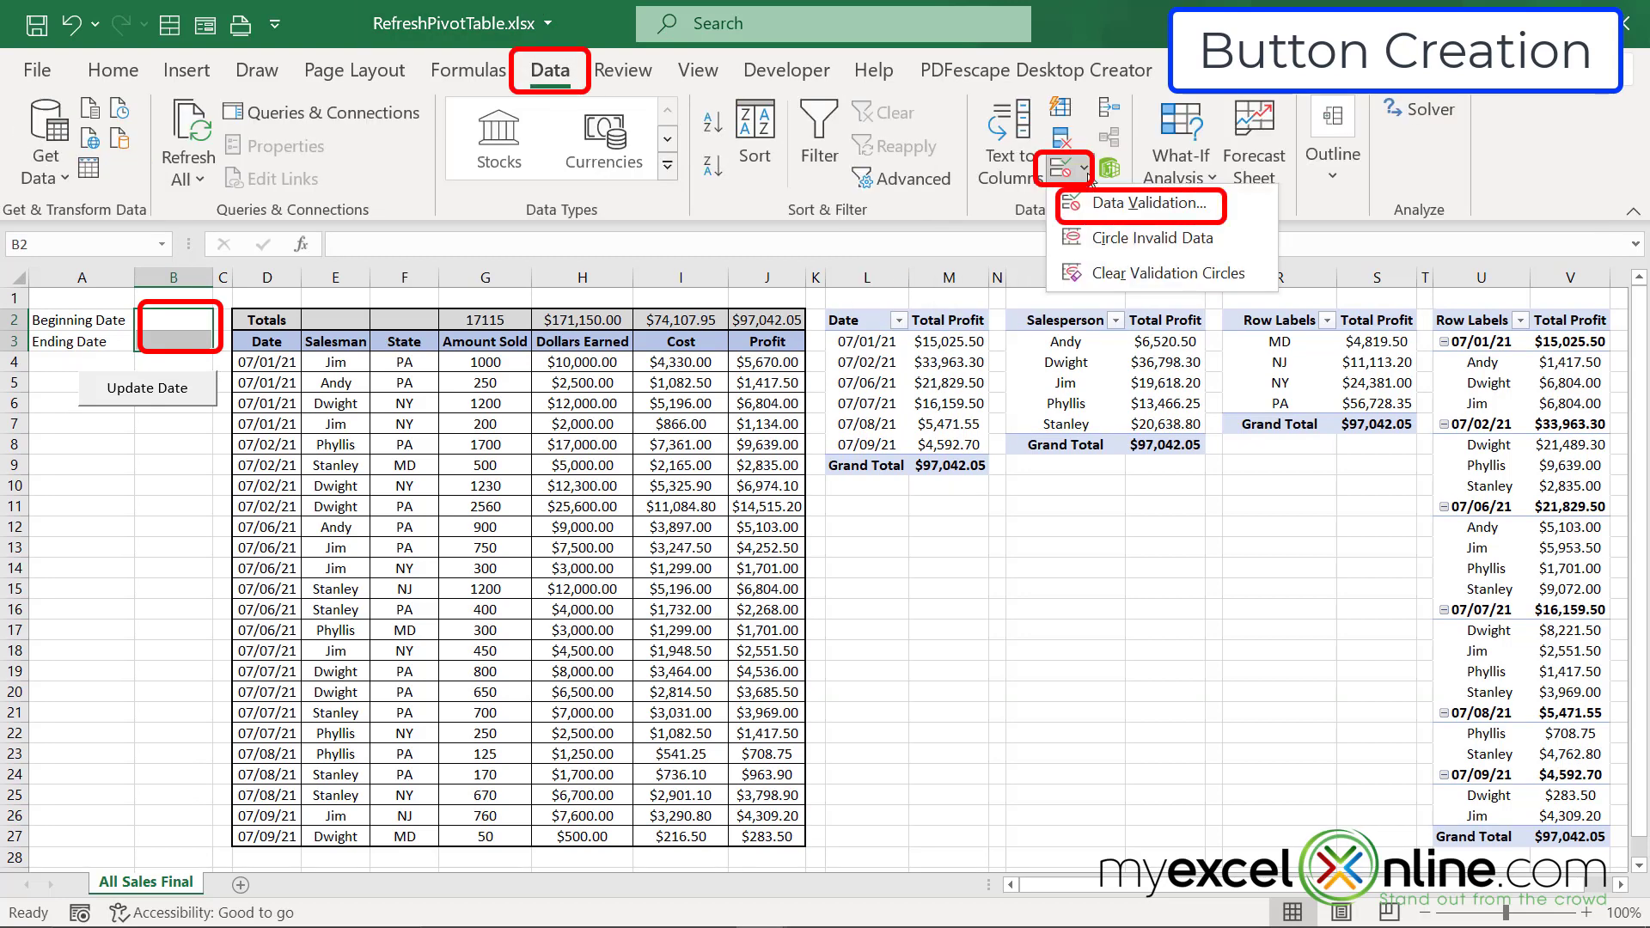
pyautogui.click(1135, 203)
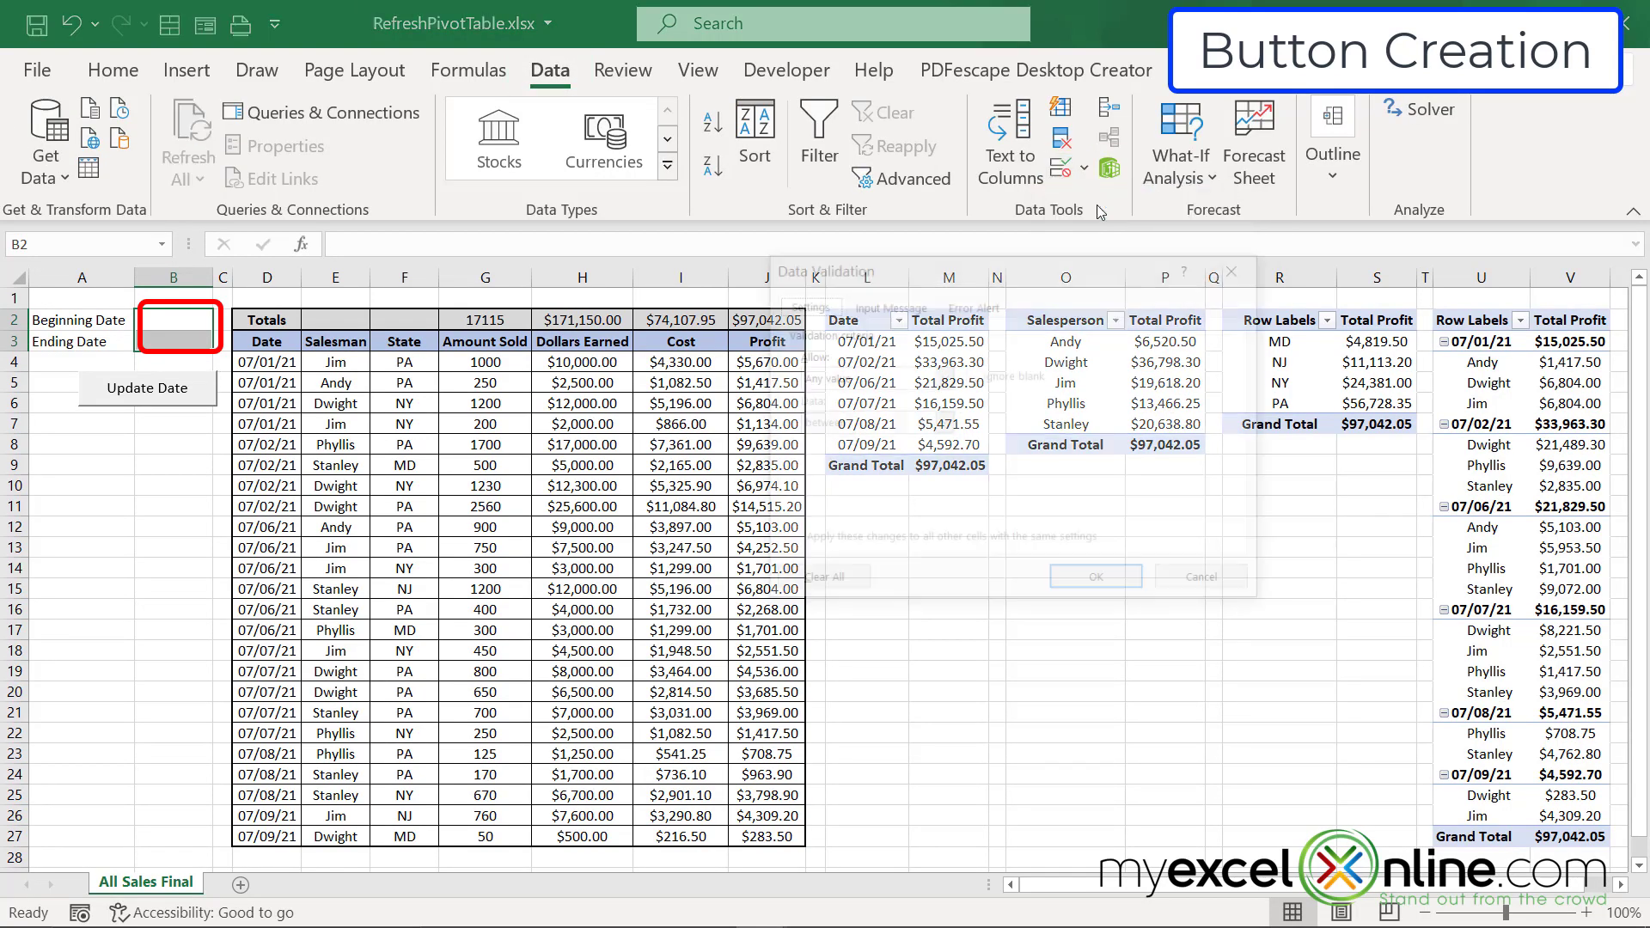
pyautogui.click(943, 376)
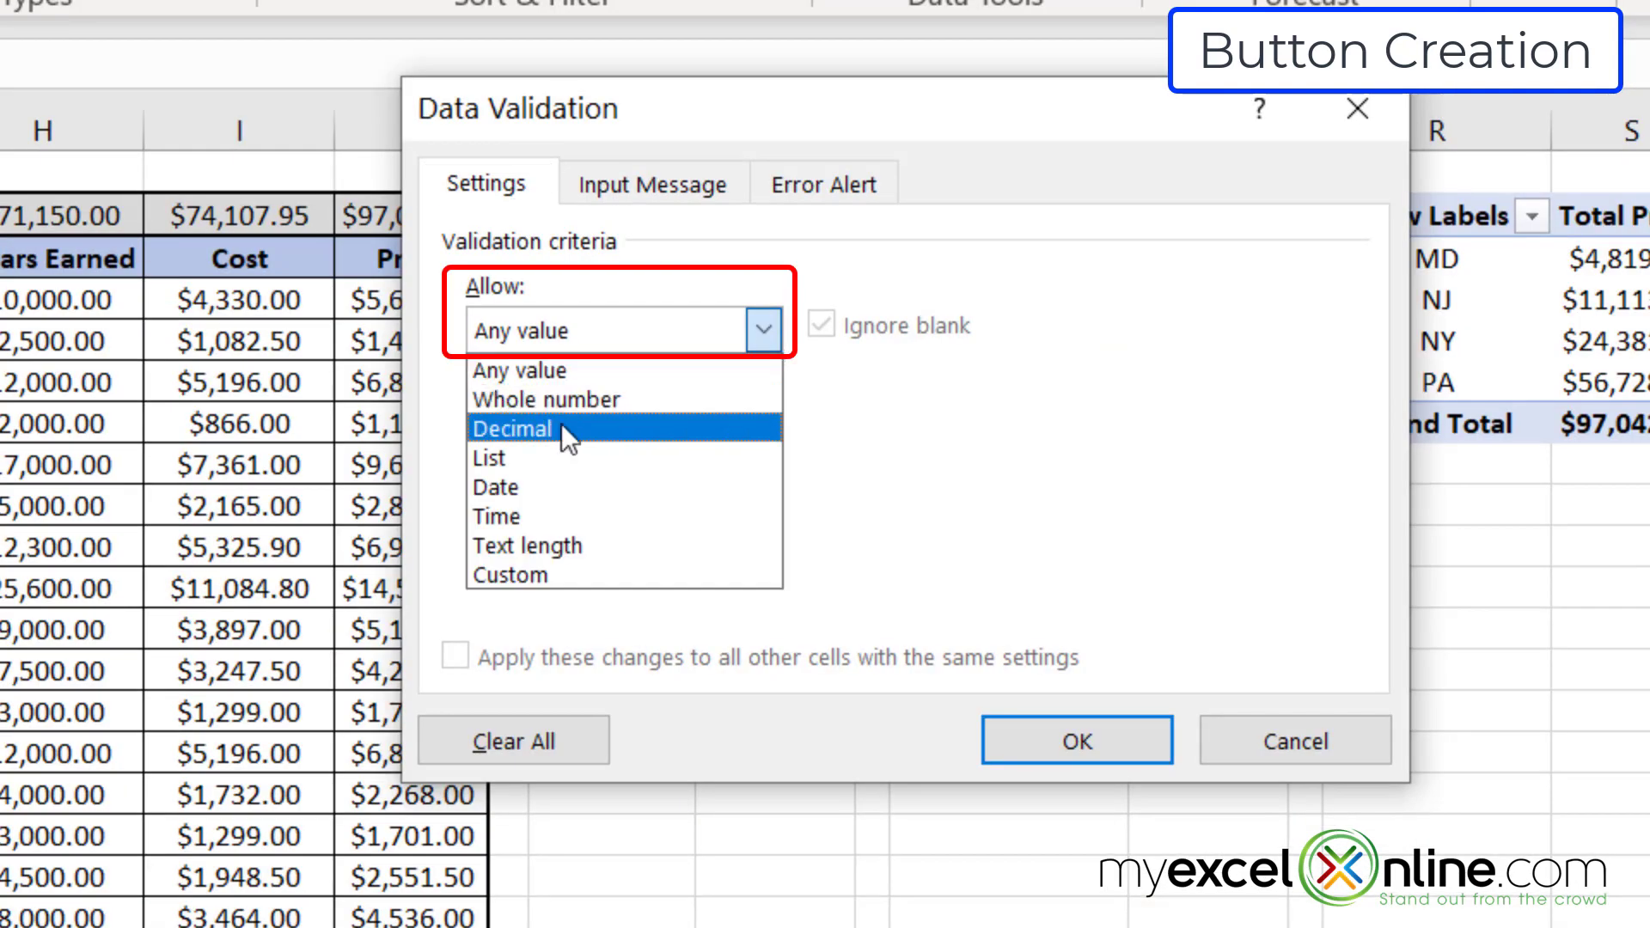
pyautogui.click(534, 485)
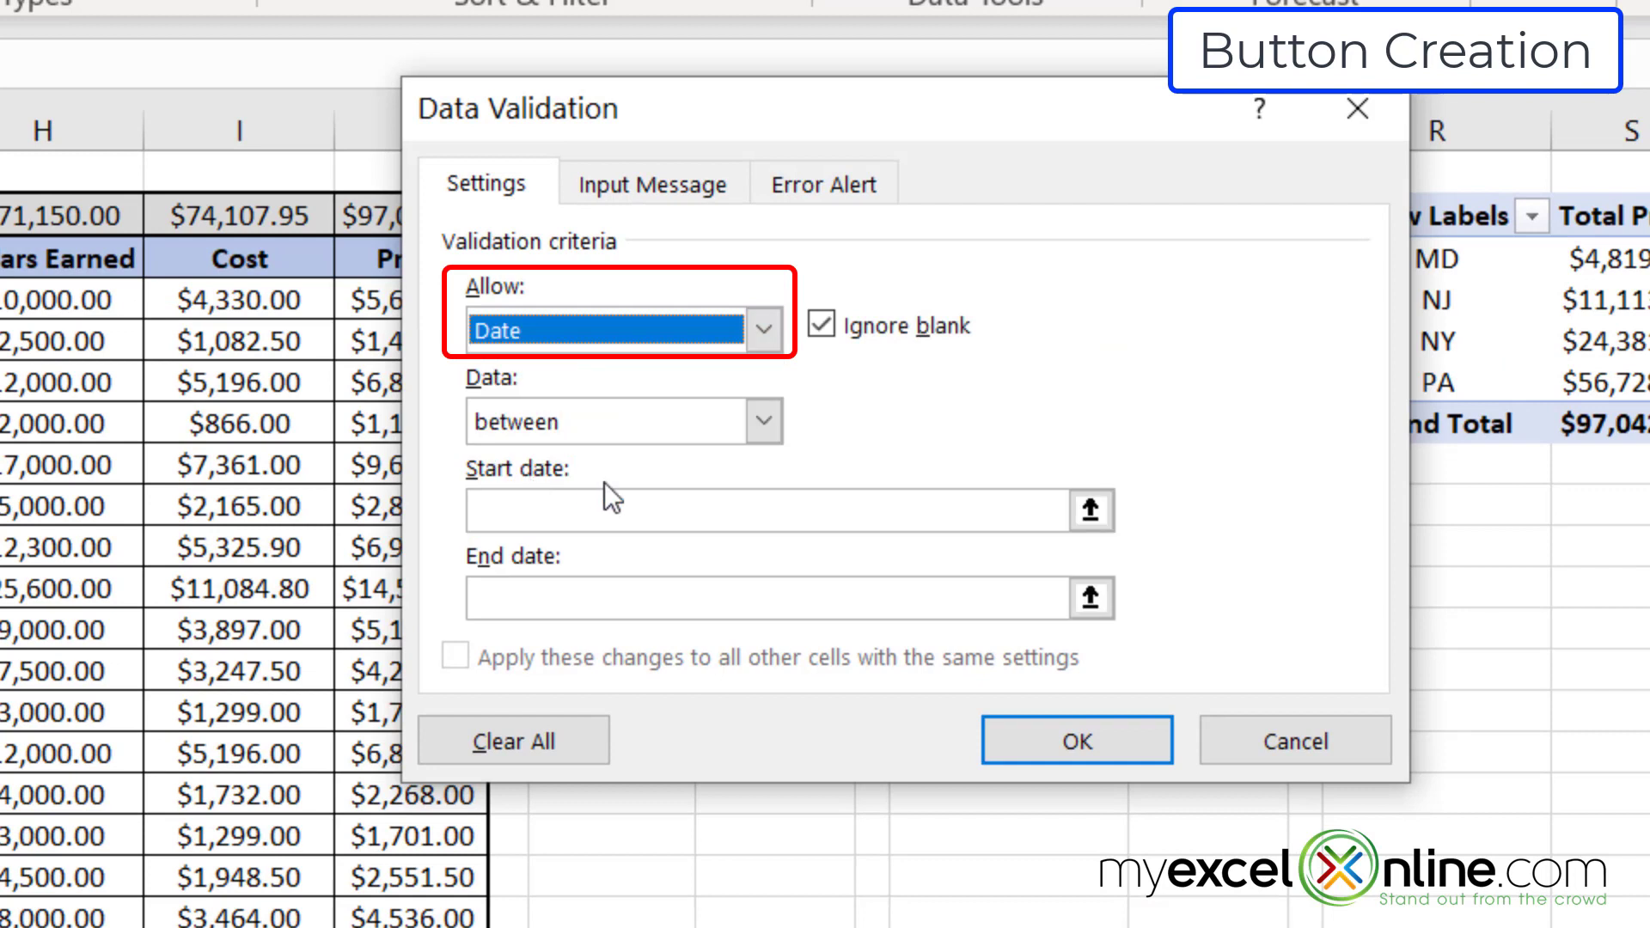
pyautogui.click(678, 507)
pyautogui.write('1/1/21')
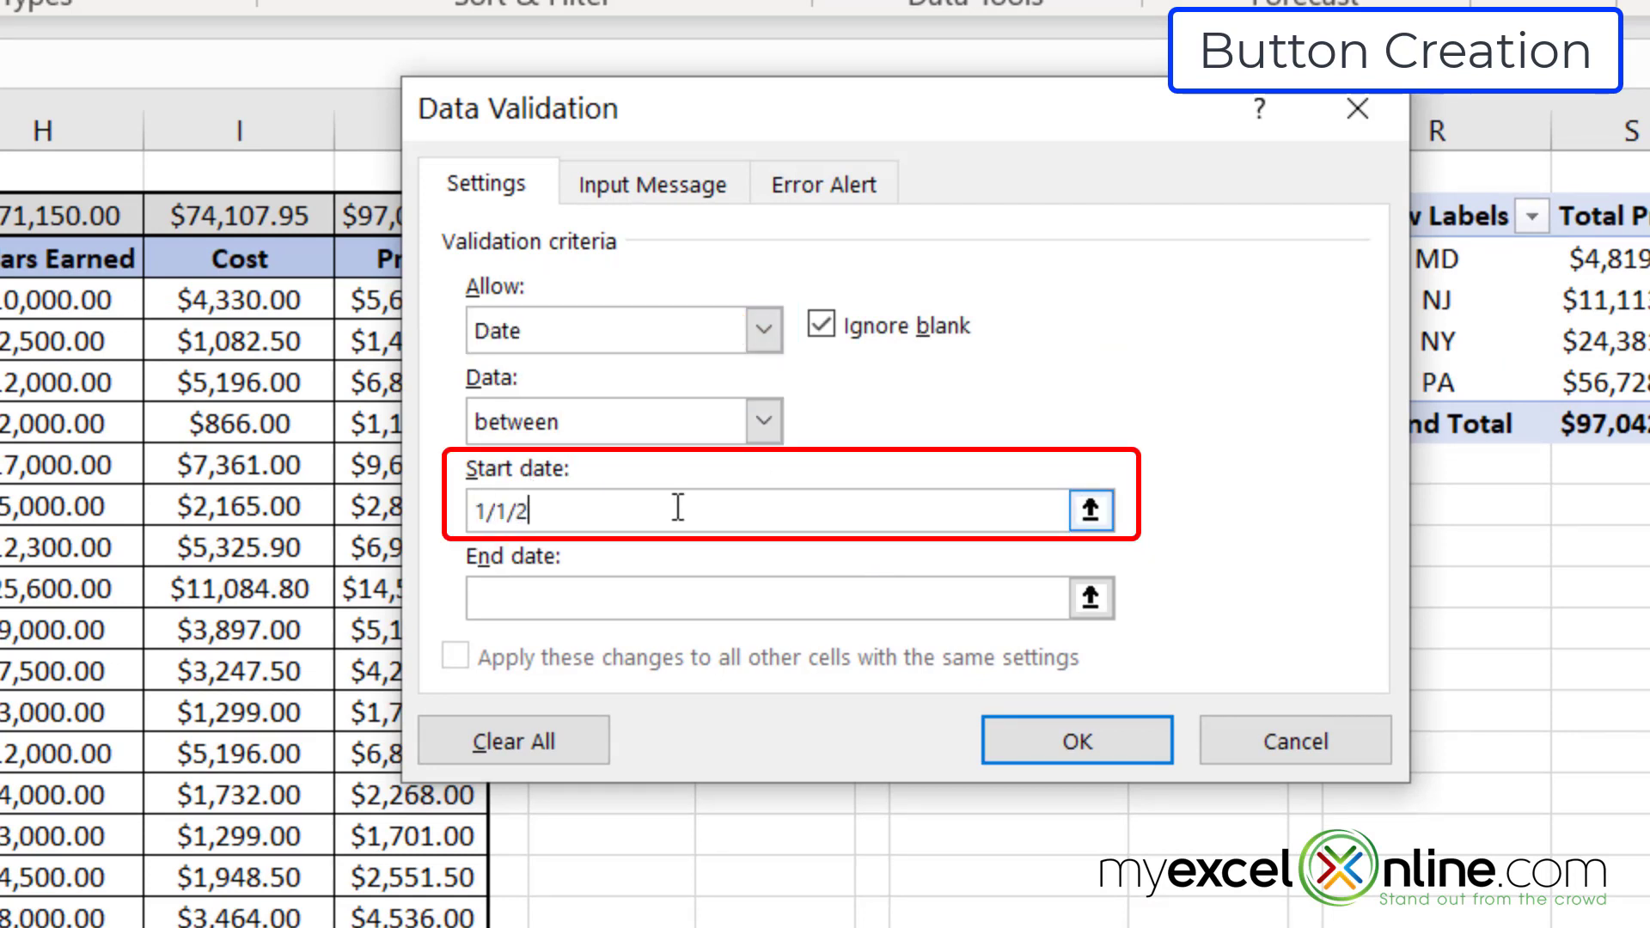
pyautogui.click(622, 602)
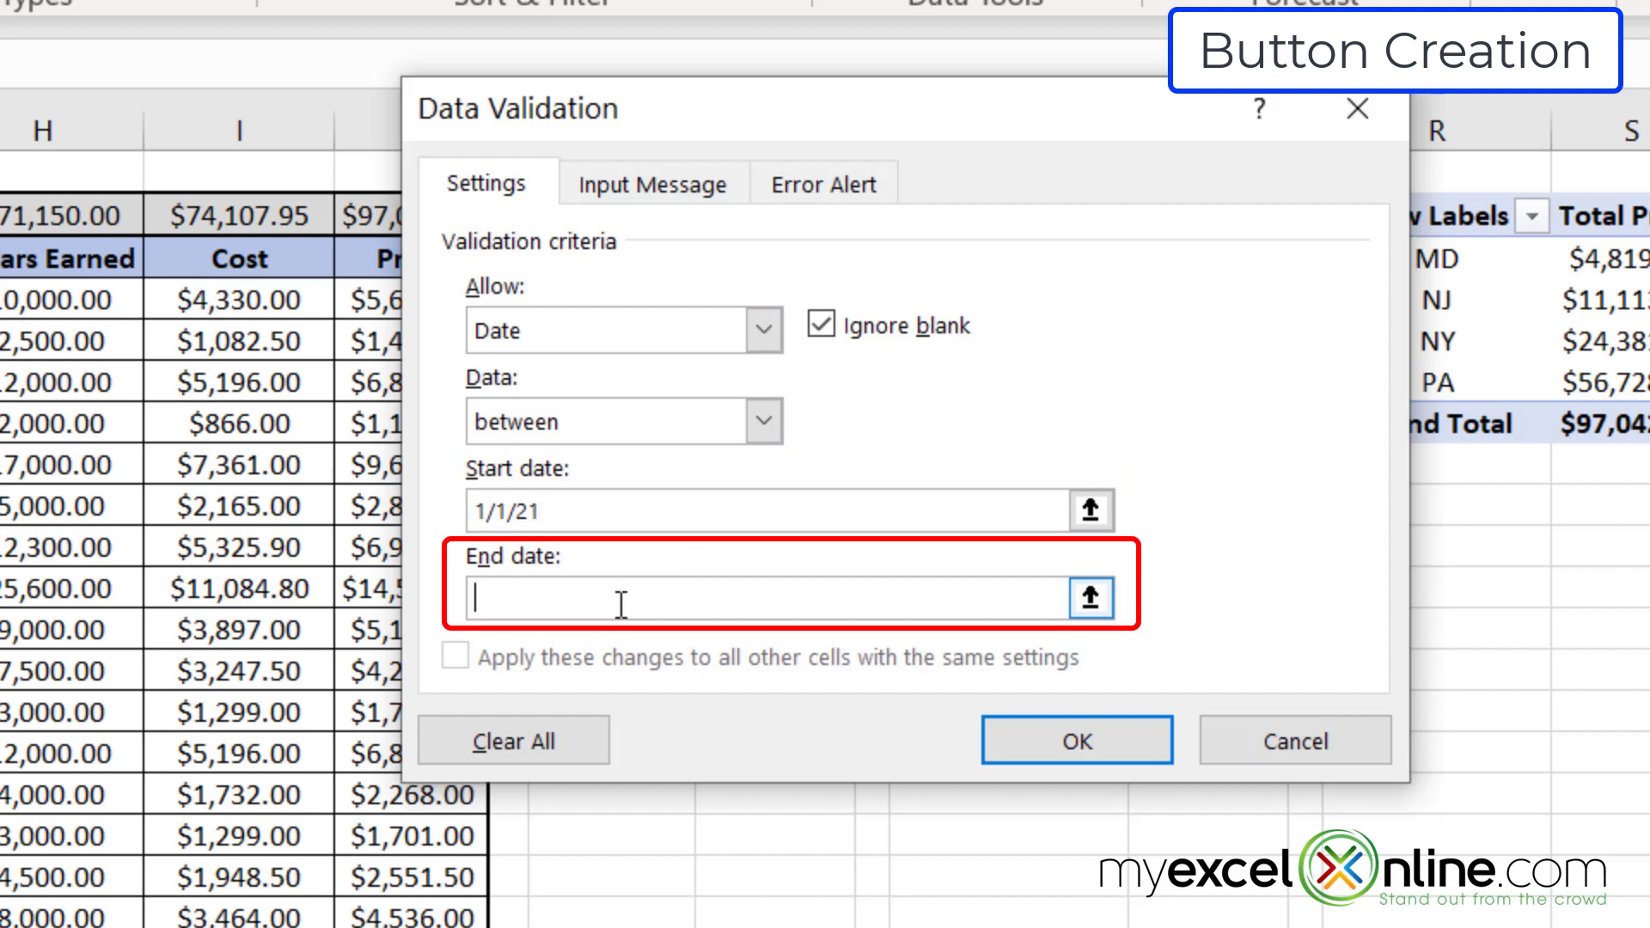
pyautogui.write('12/31/2035')
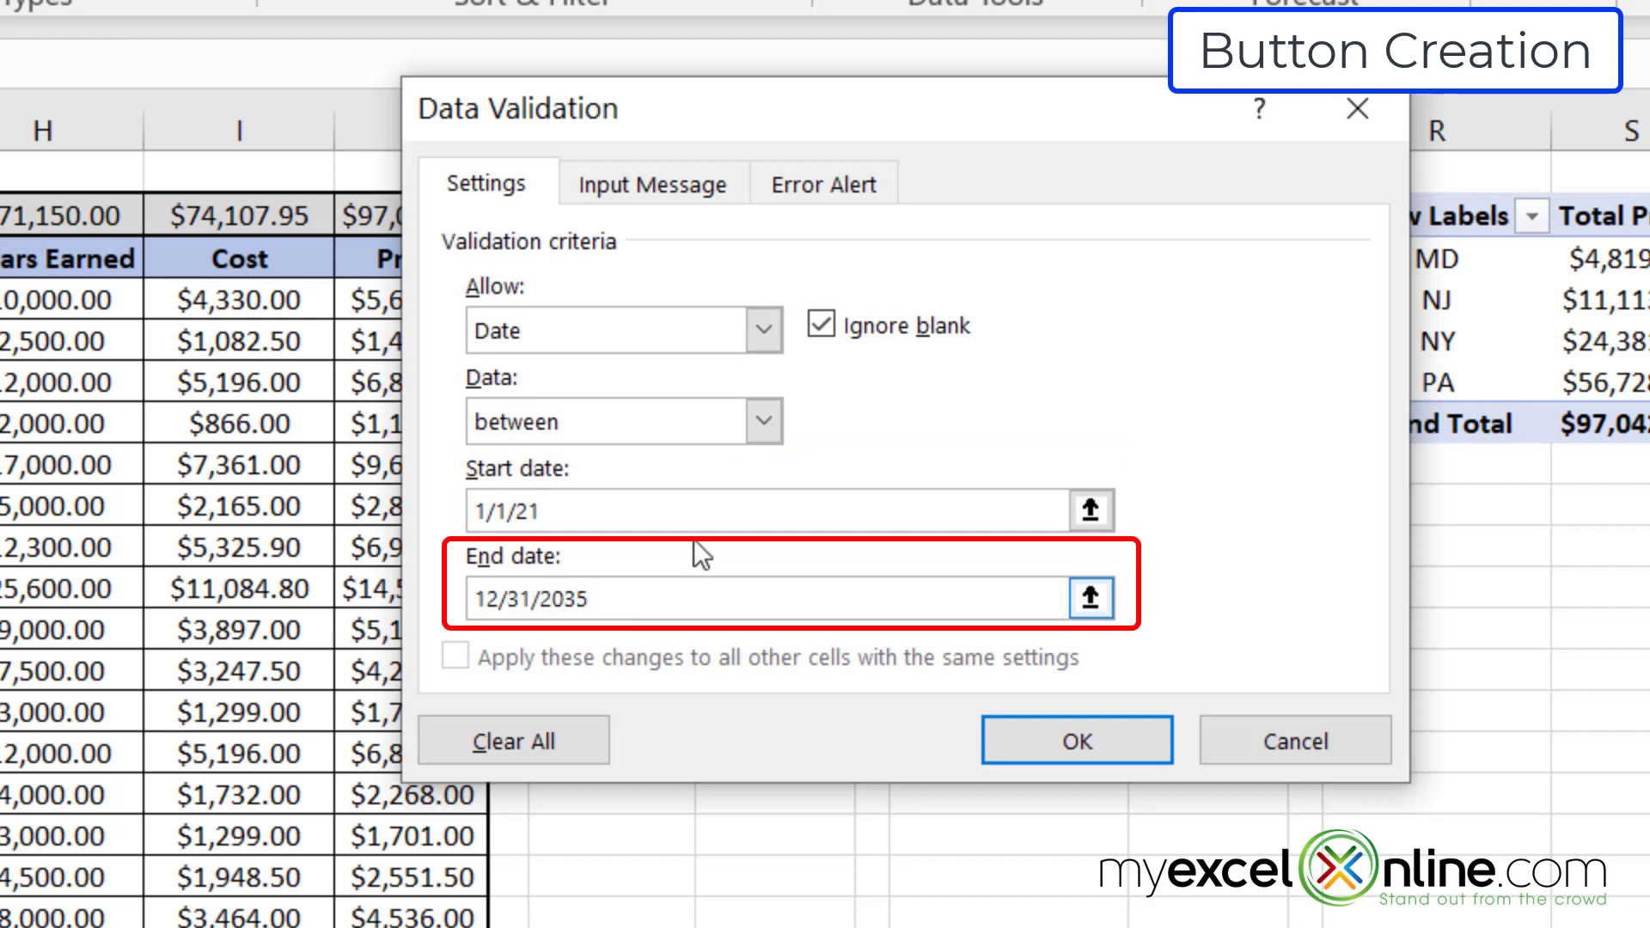
pyautogui.click(1049, 740)
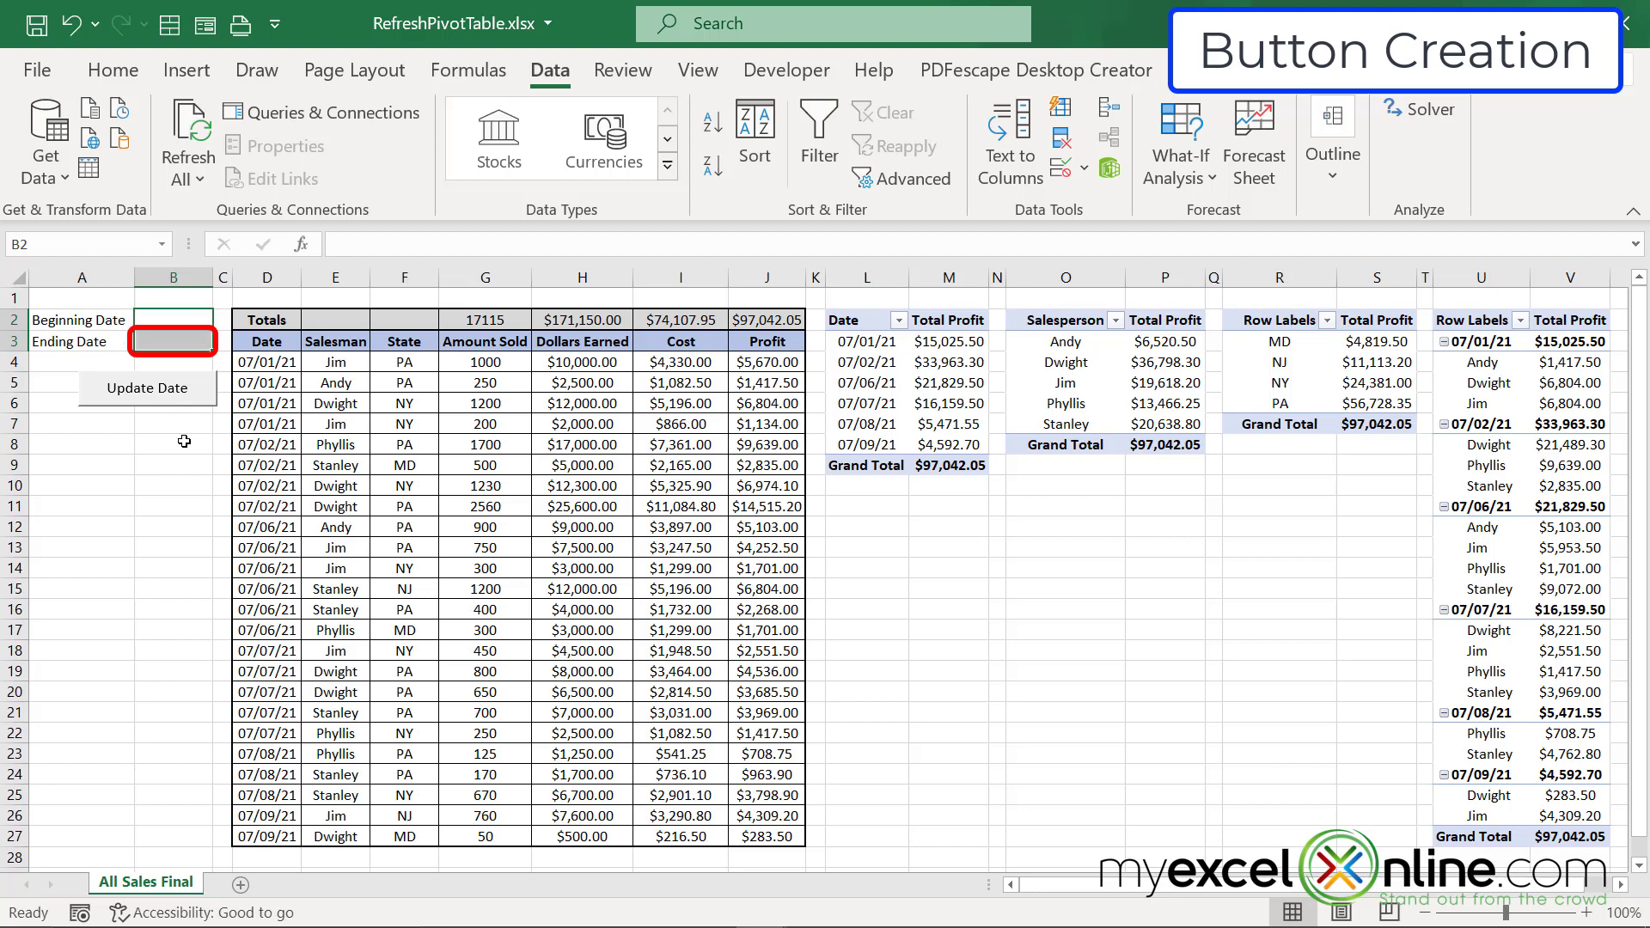
pyautogui.rightClick(167, 383)
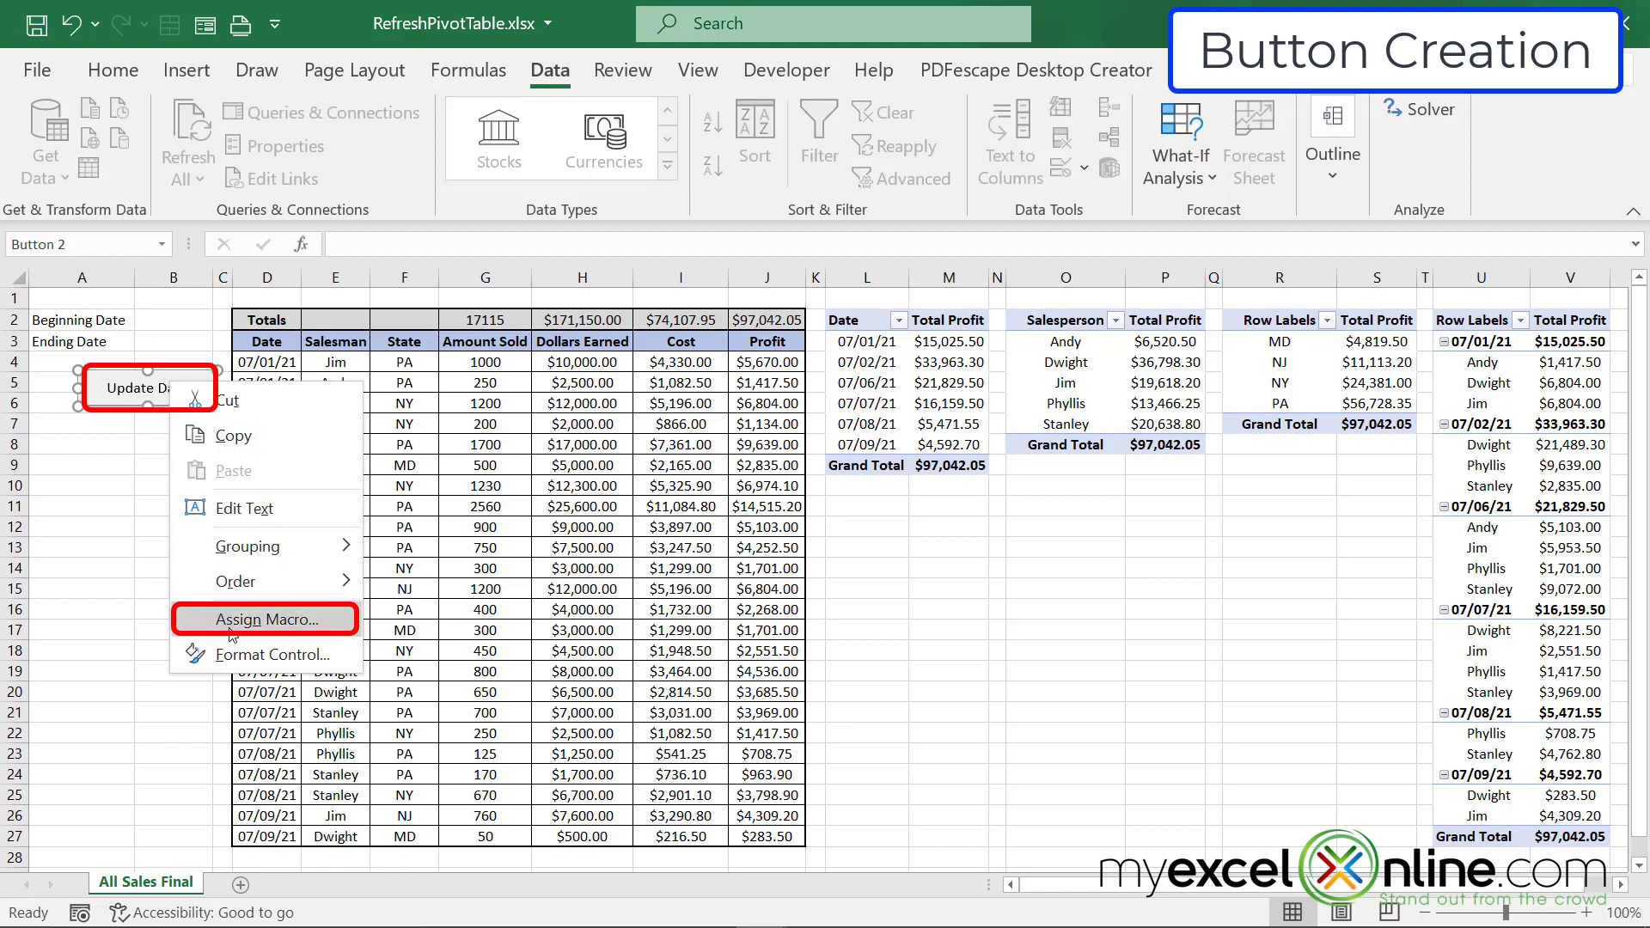